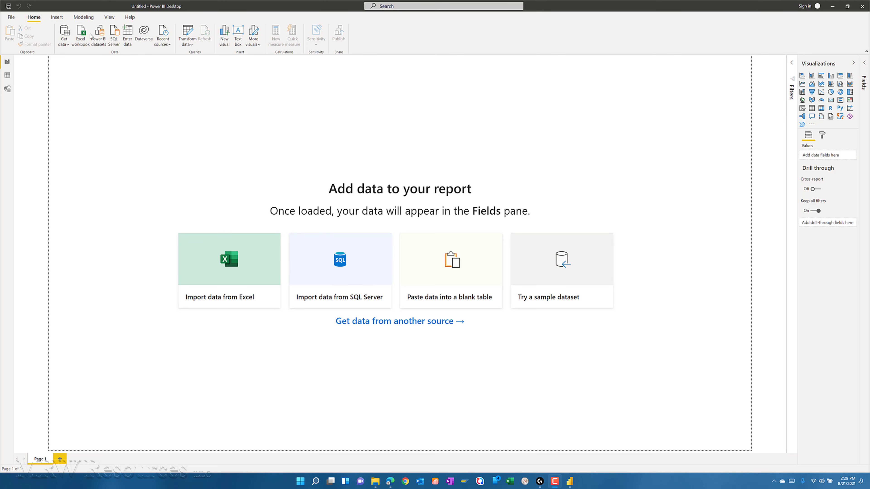
# - Import the Products table from the products Excel workbook in Downloads and open it for data transformation
pyautogui.click(83, 35)
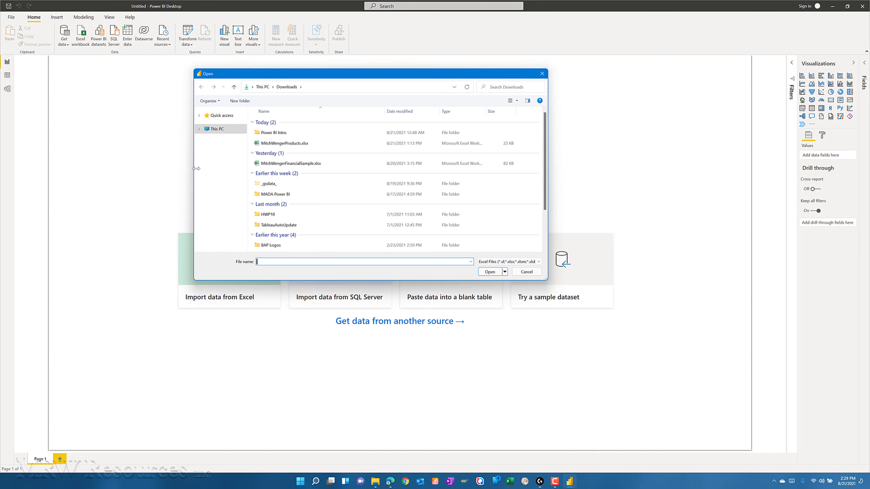
pyautogui.click(290, 143)
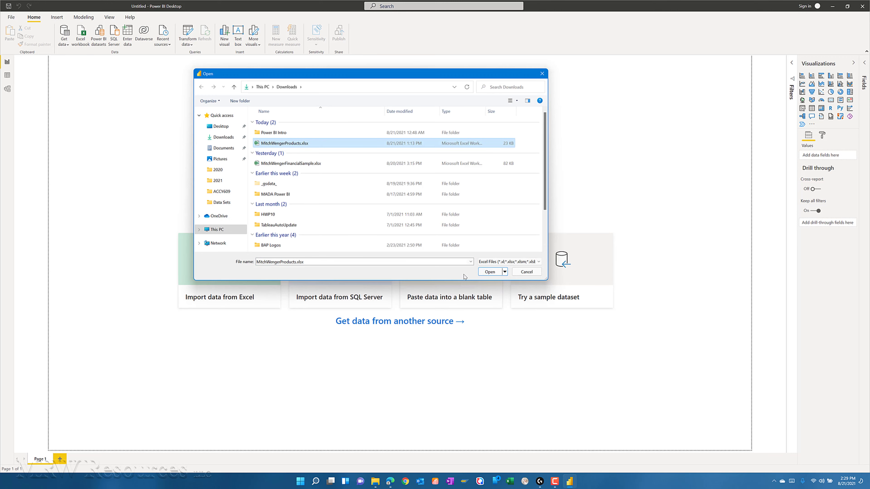
pyautogui.click(488, 273)
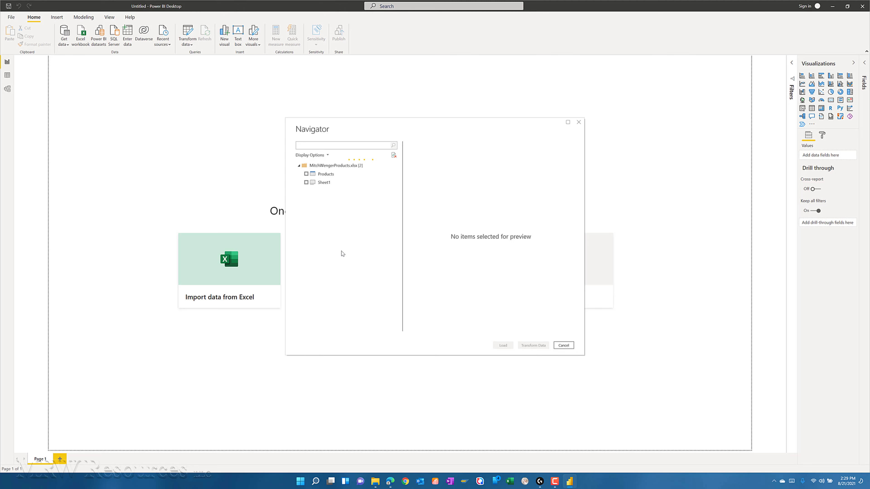
pyautogui.click(306, 174)
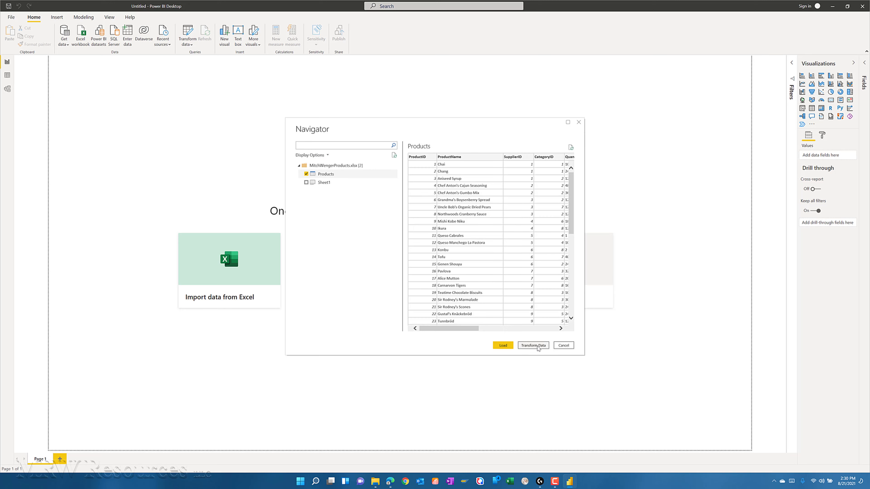
pyautogui.click(533, 346)
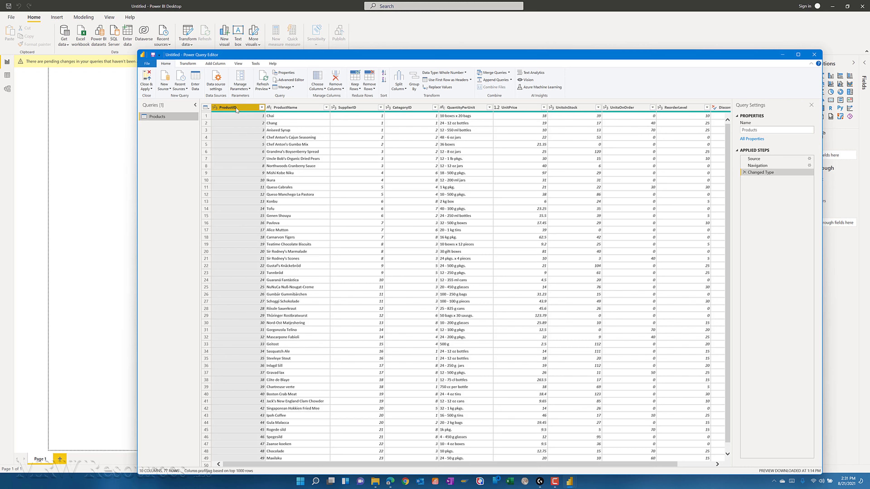
# - Keep only the ProductID, ProductName, QuantityPerUnit and UnitsInStock columns in the Products query, removing all other columns
pyautogui.keyDown('ctrl'); pyautogui.click(308, 108); pyautogui.keyUp('ctrl')
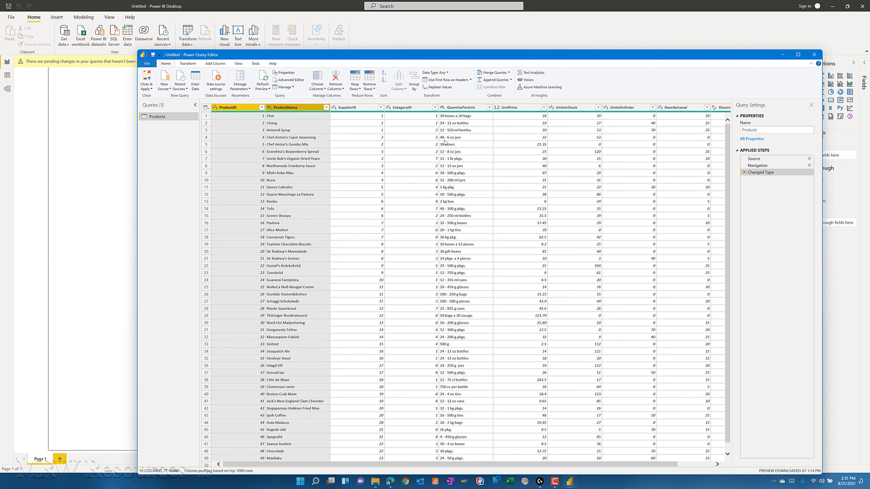
pyautogui.keyDown('ctrl'); pyautogui.click(469, 108); pyautogui.keyUp('ctrl')
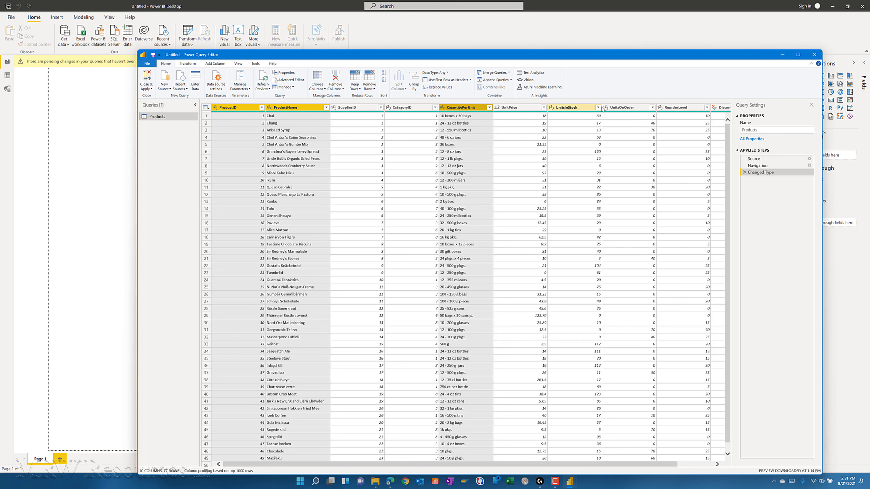
pyautogui.keyDown('ctrl'); pyautogui.click(579, 108); pyautogui.keyUp('ctrl')
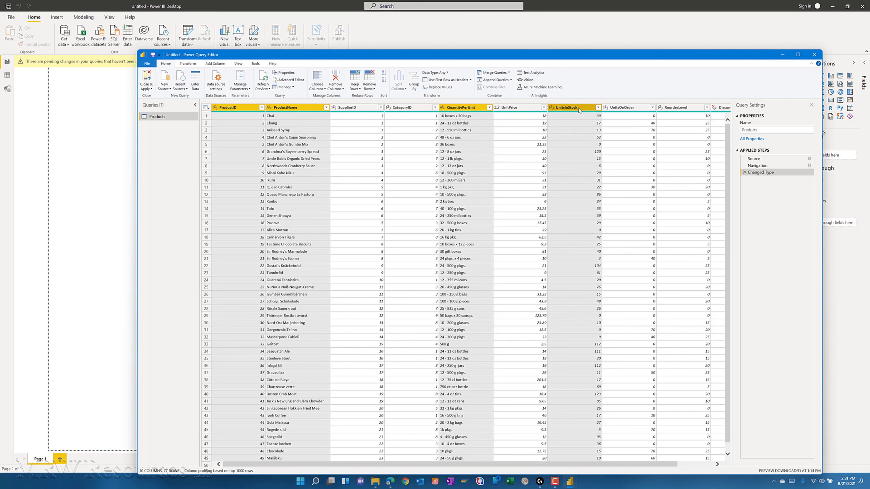
pyautogui.rightClick(579, 108)
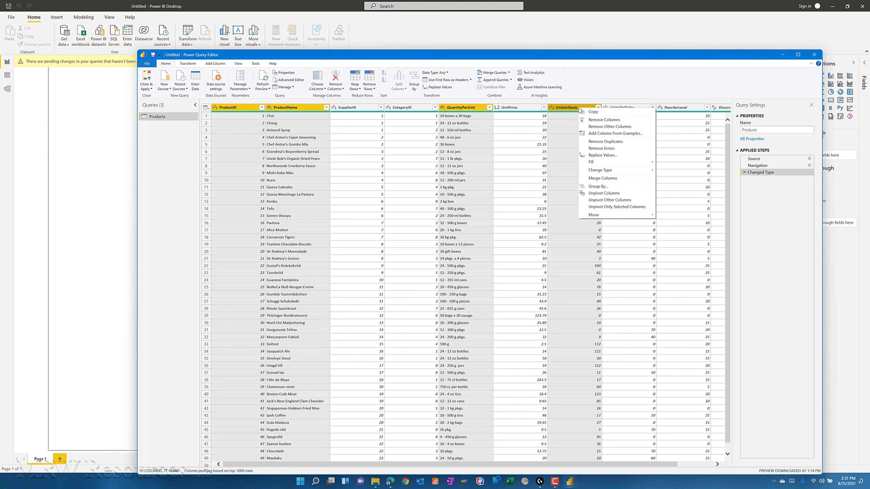
pyautogui.click(602, 127)
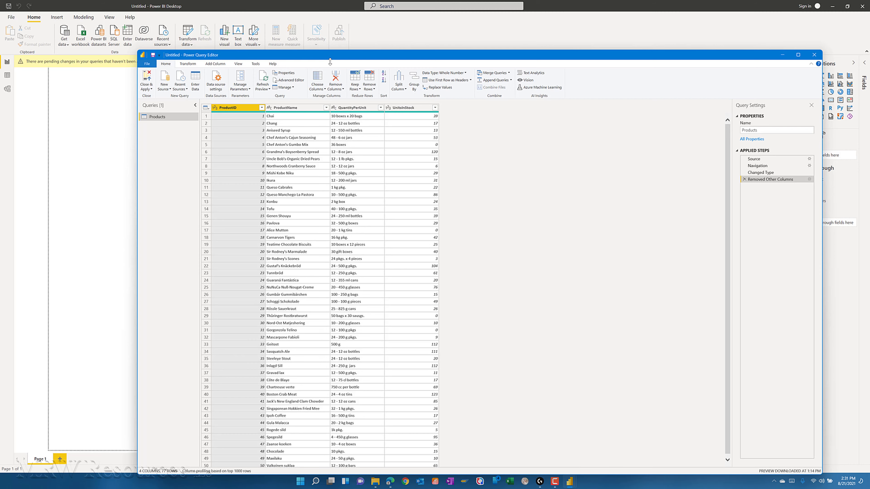
# - Start a new source in the query editor, searching the full connector list for "OD" and connecting with OData Feed
pyautogui.moveTo(330, 61); pyautogui.dragTo(309, 37)
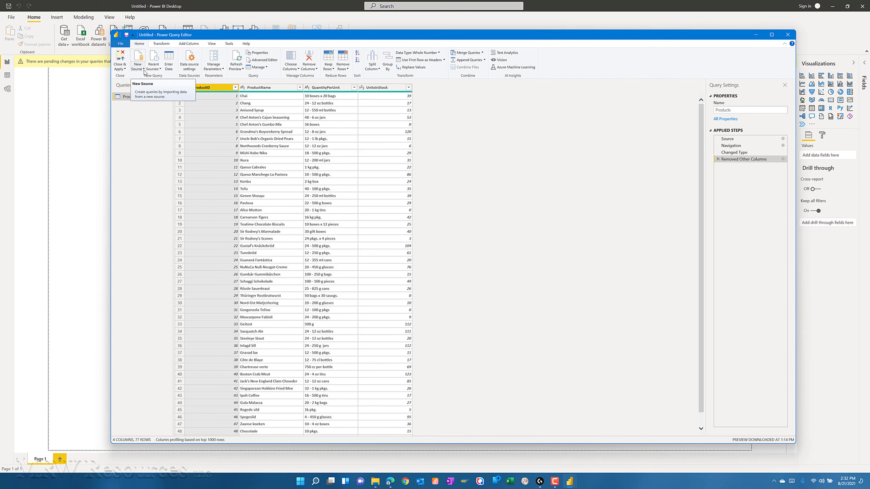
pyautogui.click(144, 69)
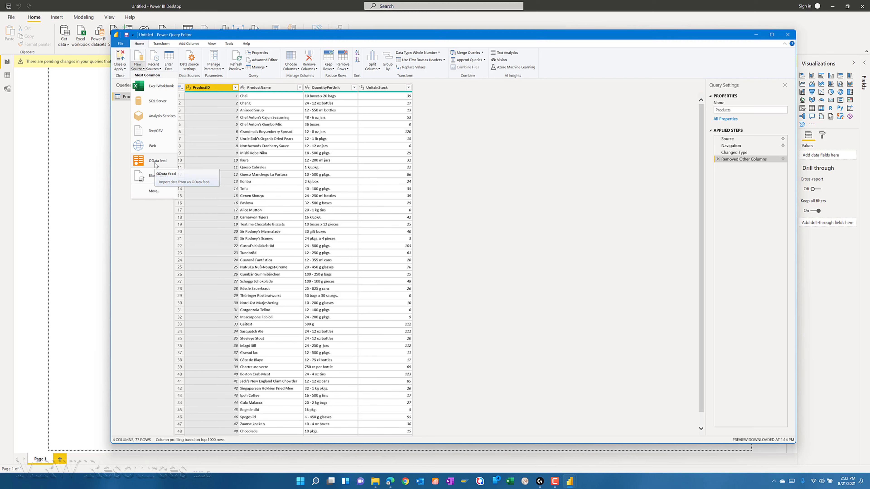
pyautogui.click(155, 191)
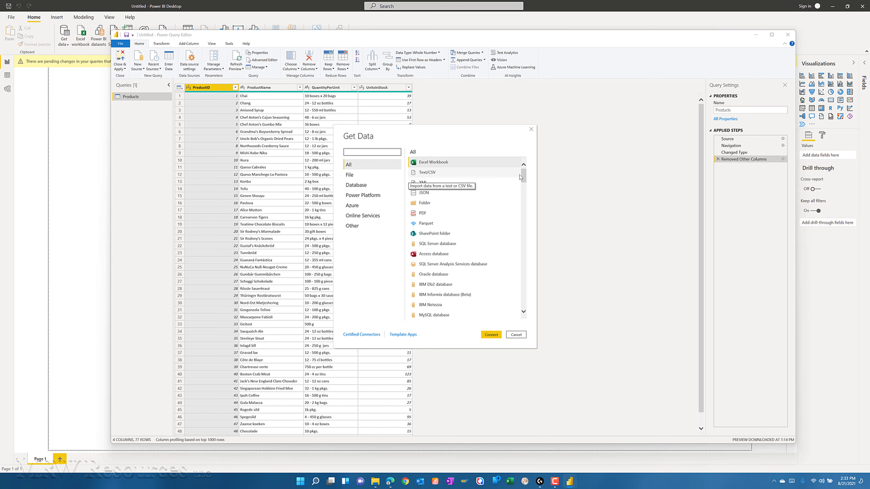
pyautogui.scroll(-2, 524, 191)
pyautogui.moveTo(523, 191); pyautogui.dragTo(523, 166)
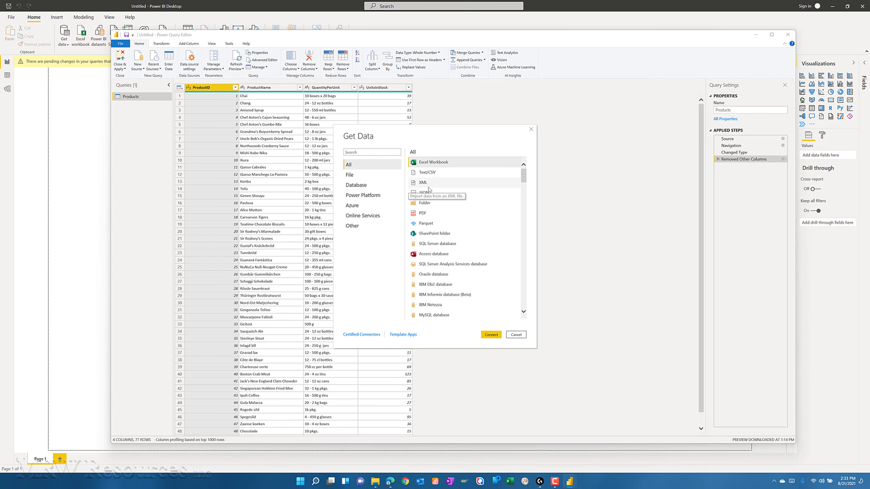
pyautogui.click(371, 151)
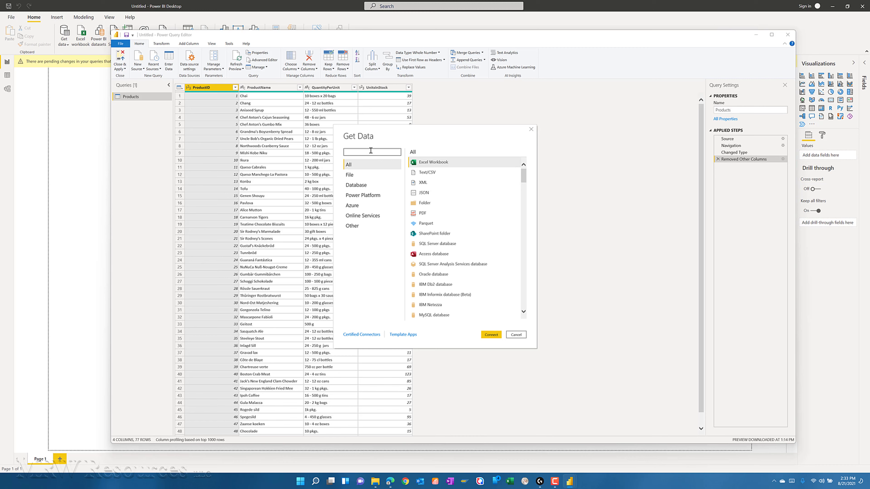
pyautogui.write('oD')
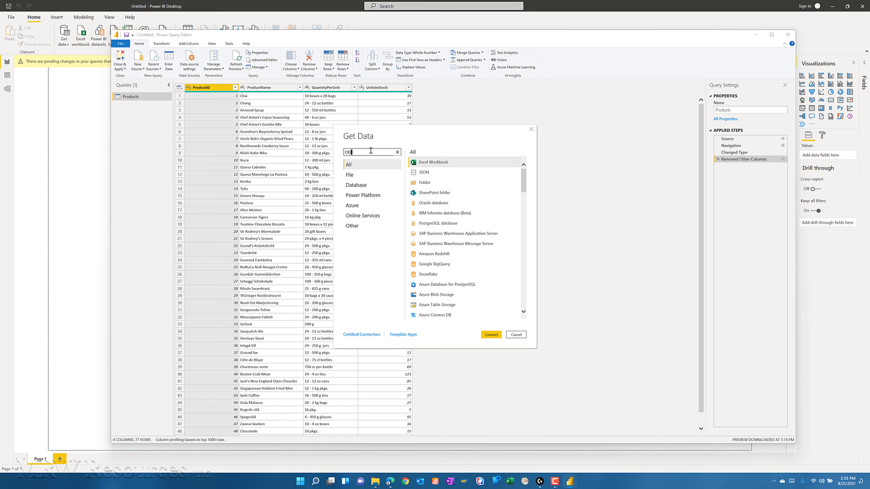
pyautogui.click(428, 163)
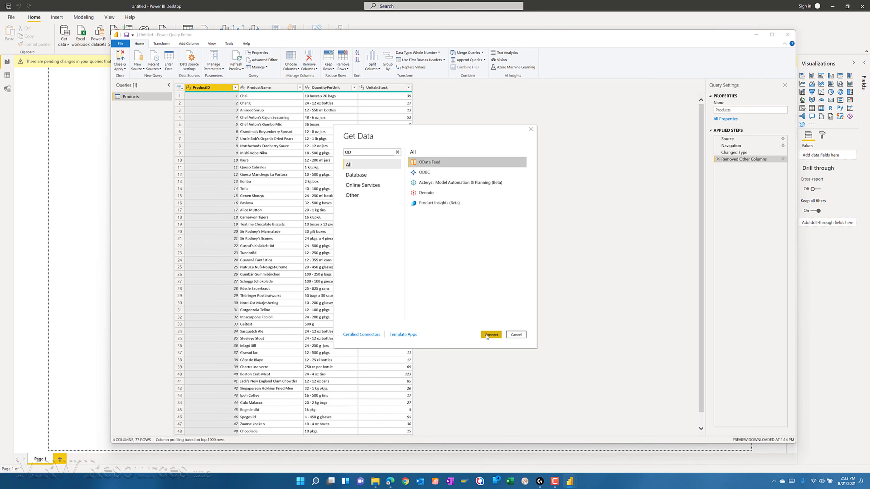
pyautogui.click(490, 335)
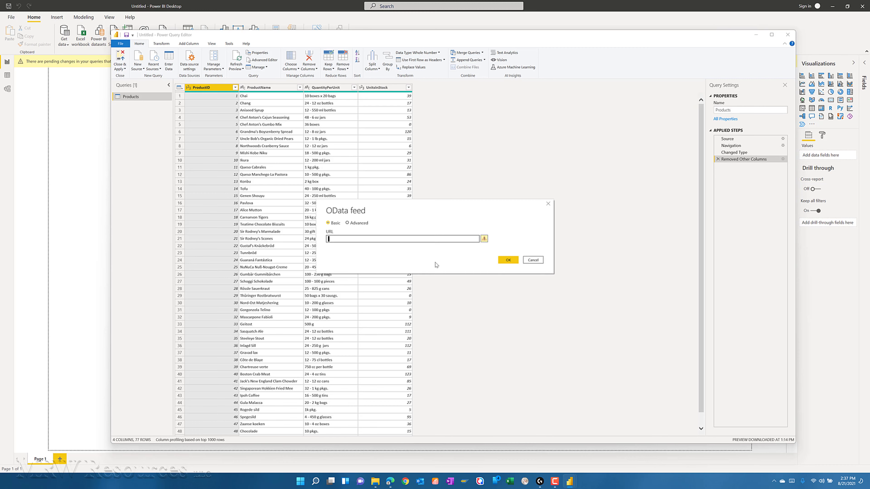
pyautogui.write('https://ser')
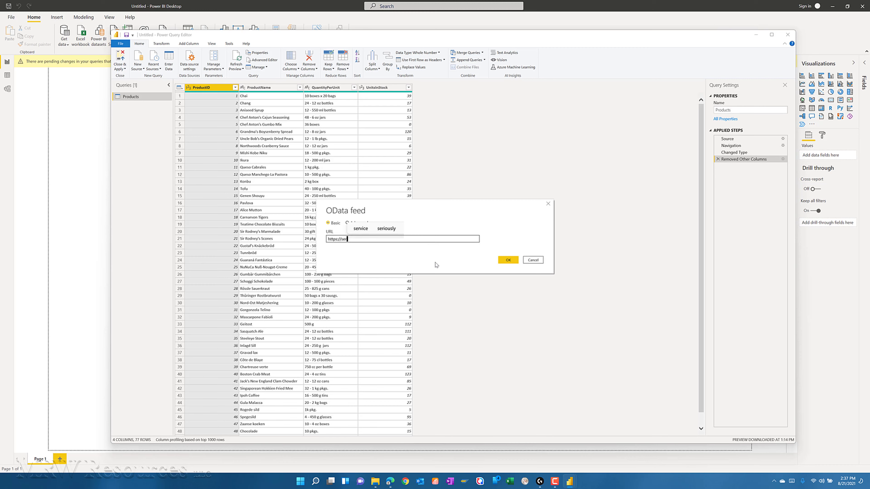
pyautogui.write('vices')
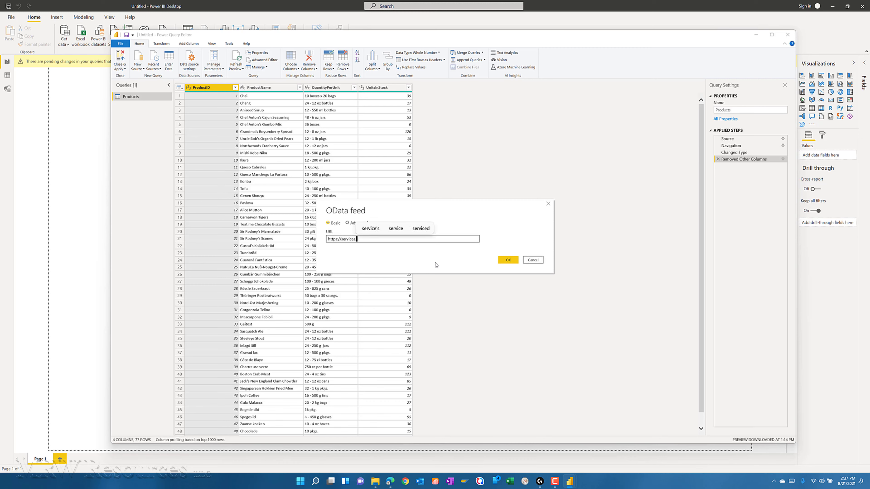
pyautogui.write('.odata')
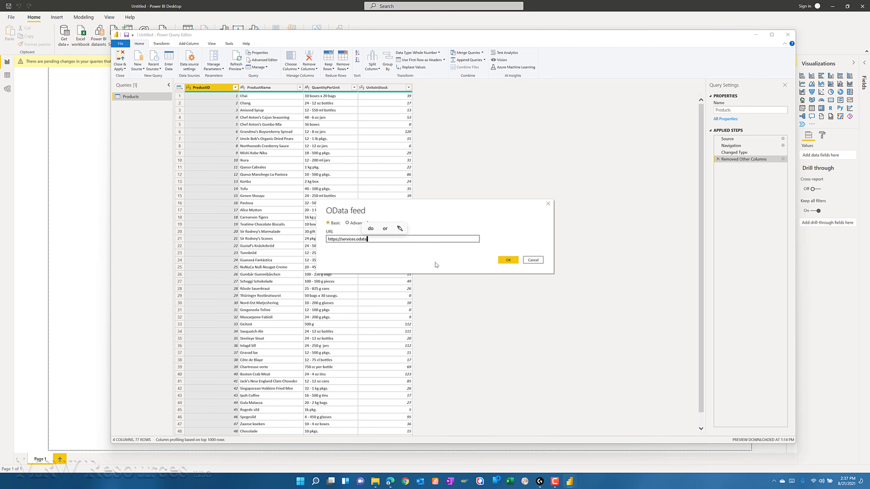
pyautogui.write('org/V3/Northwind/Northw')
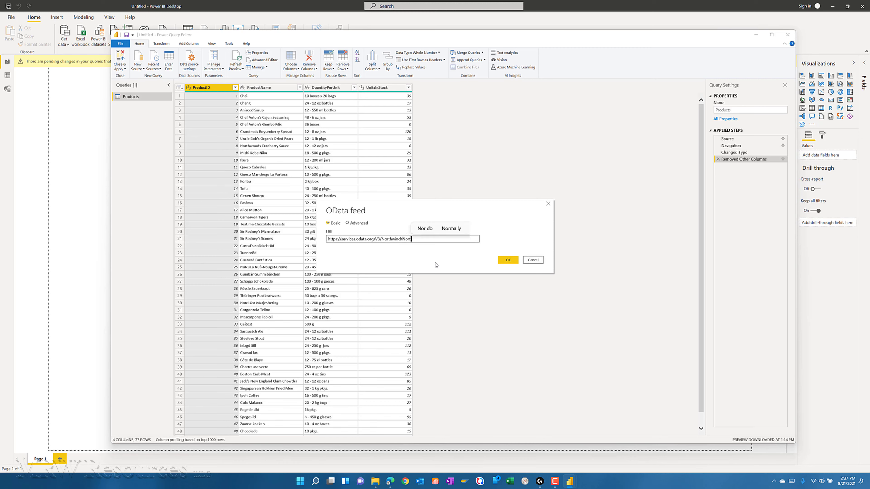
pyautogui.write('ind.')
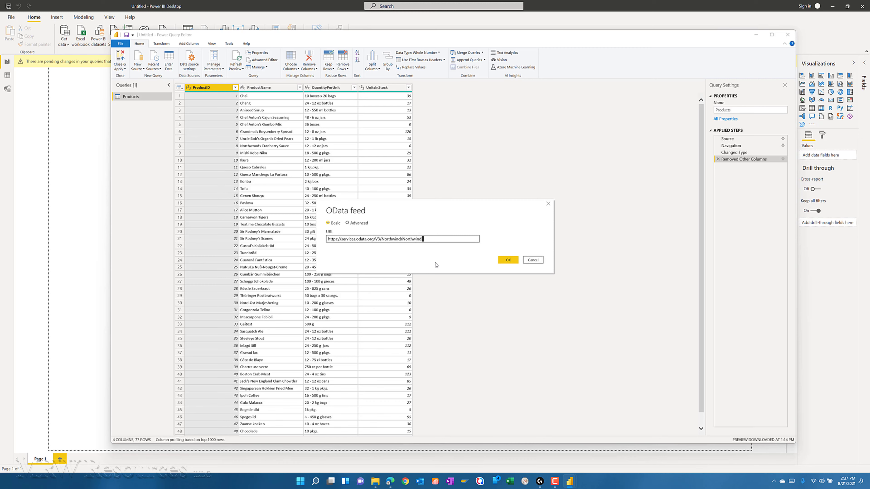
pyautogui.write('svc/')
pyautogui.click(511, 261)
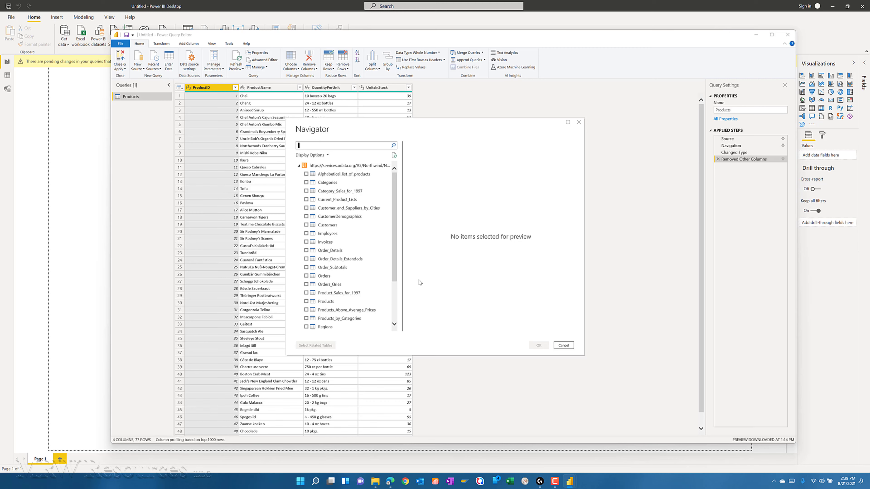
# - Select the Orders table from the Northwind feed, look through its preview columns and add it as a query
pyautogui.click(306, 276)
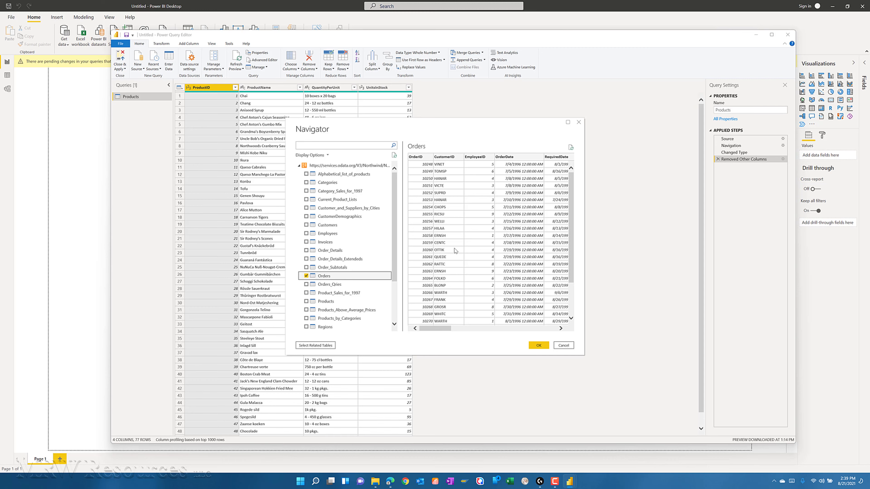
pyautogui.moveTo(571, 238); pyautogui.dragTo(573, 264)
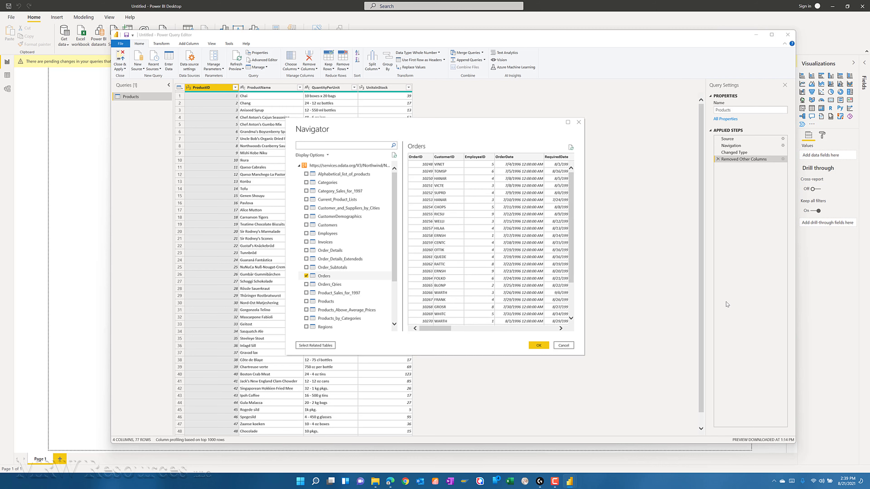
pyautogui.click(514, 329)
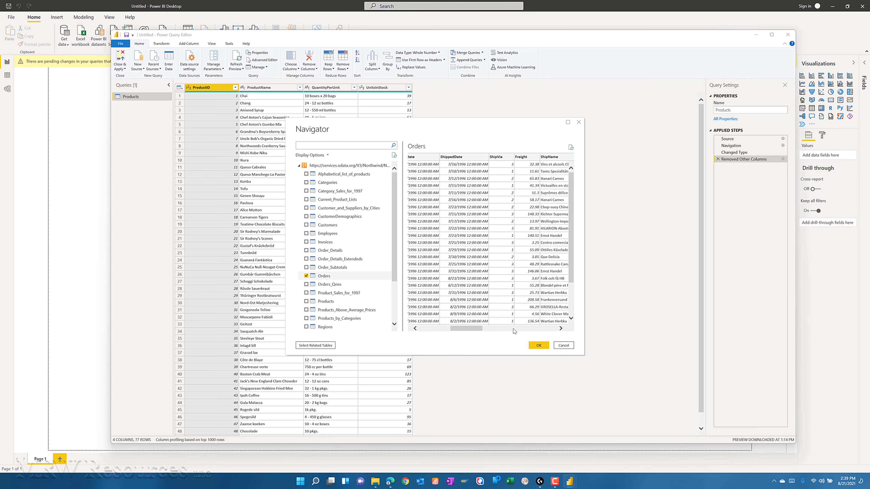
pyautogui.click(513, 329)
pyautogui.moveTo(501, 329); pyautogui.dragTo(448, 329)
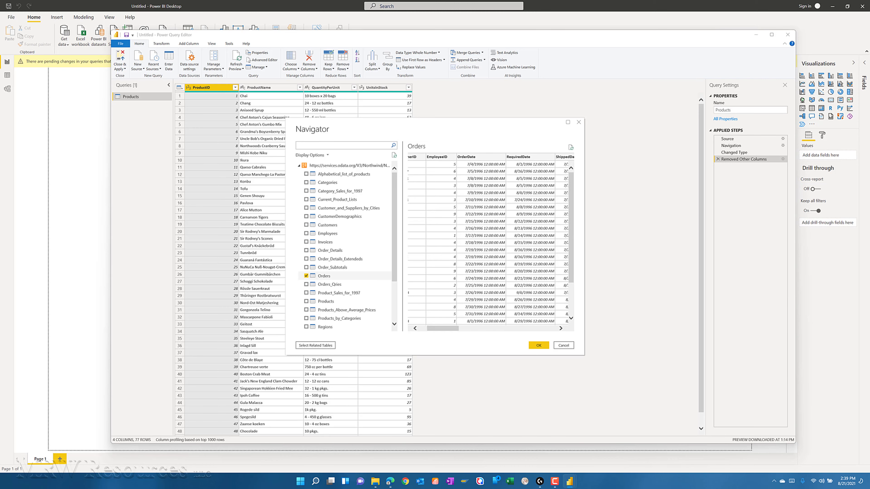
pyautogui.click(540, 346)
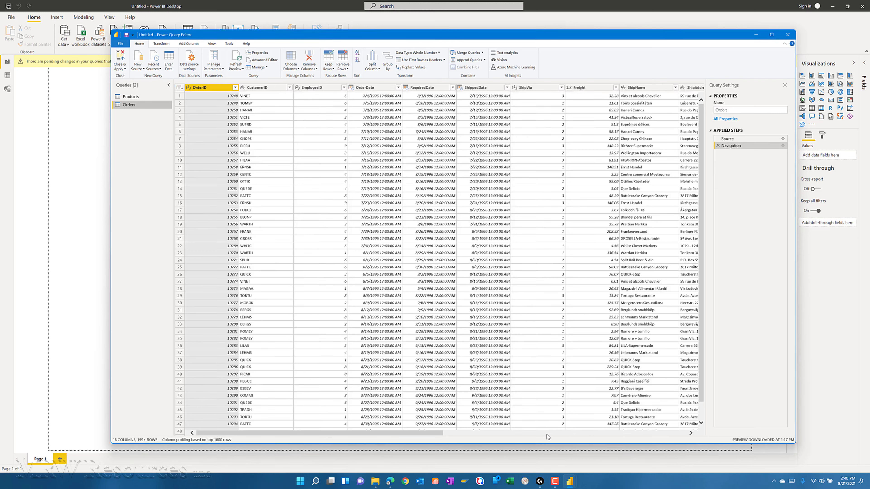
# - Expand the Order_Details column of the Orders query with only the ProductID, UnitPrice and Quantity fields
pyautogui.click(546, 434)
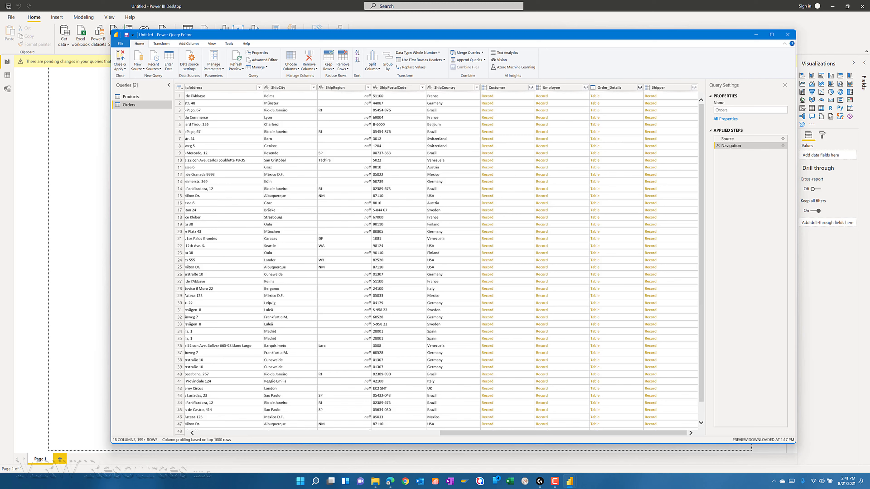
pyautogui.click(640, 87)
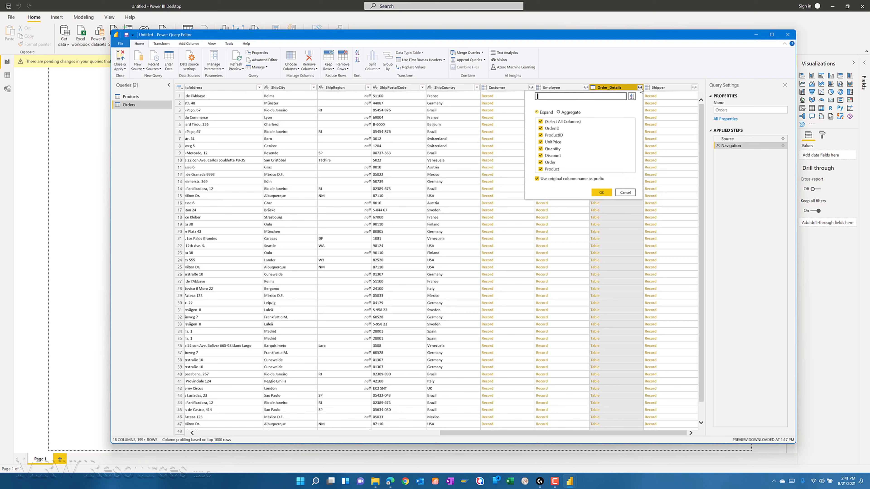
pyautogui.click(541, 122)
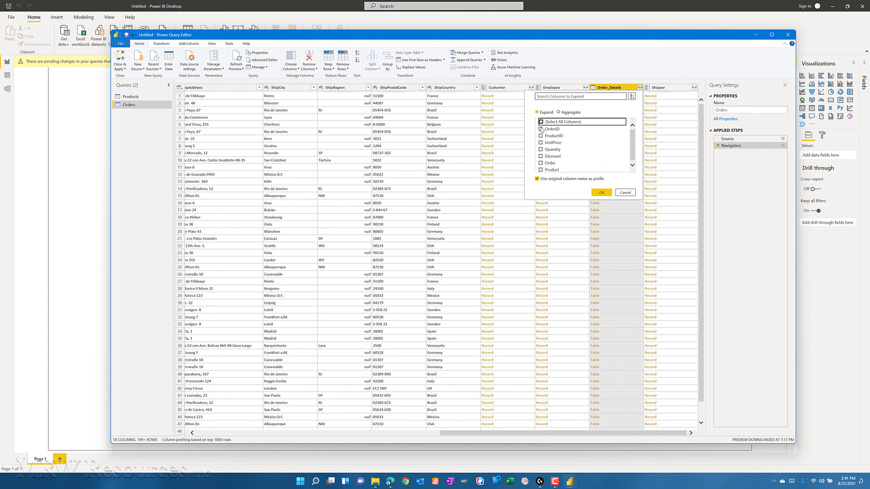
pyautogui.click(540, 143)
pyautogui.click(541, 150)
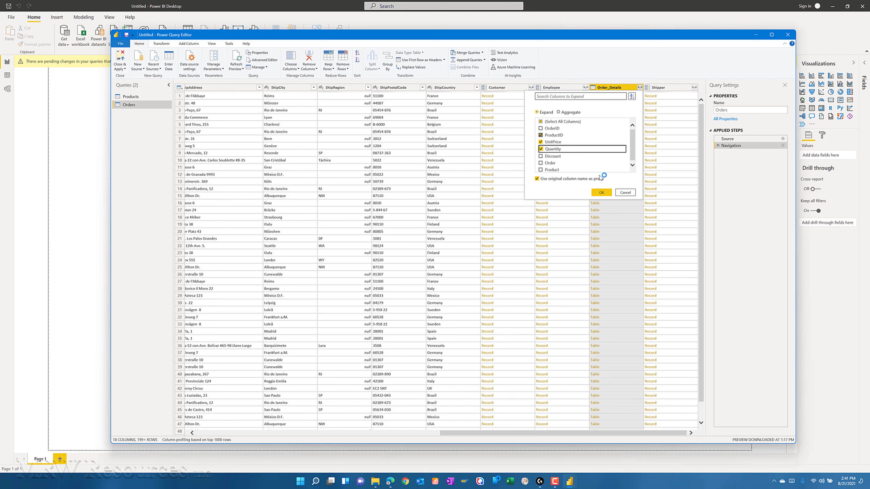
pyautogui.click(602, 194)
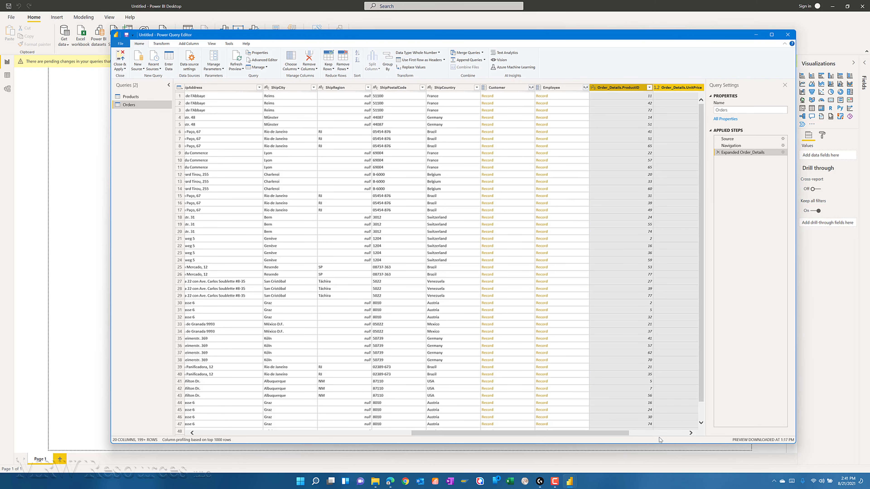
pyautogui.click(691, 433)
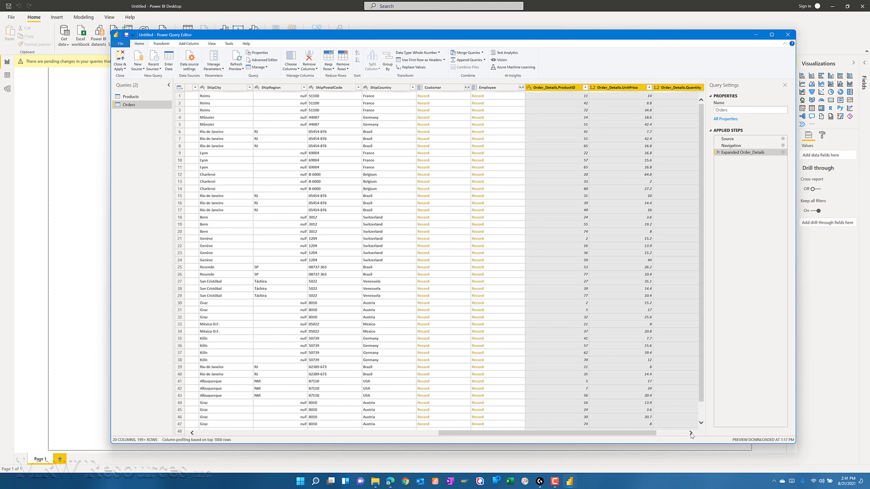
# - Start a custom column in the Orders query and name it LineTotal
pyautogui.click(691, 433)
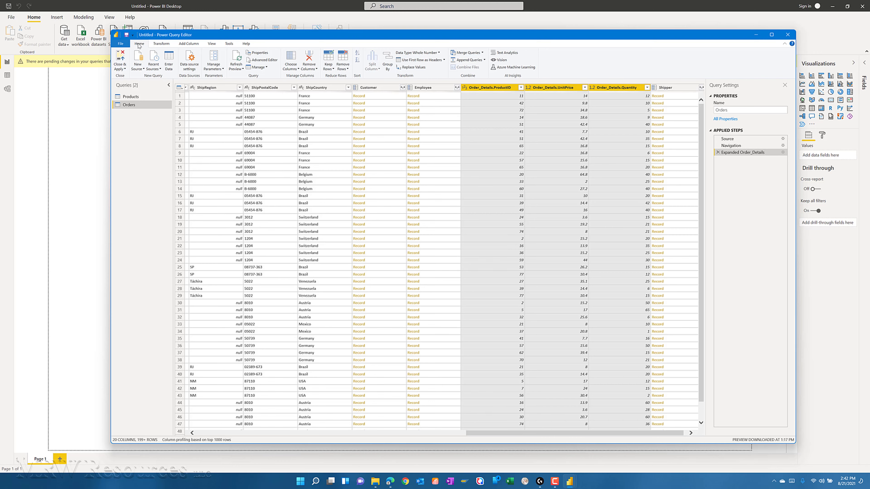
pyautogui.click(194, 44)
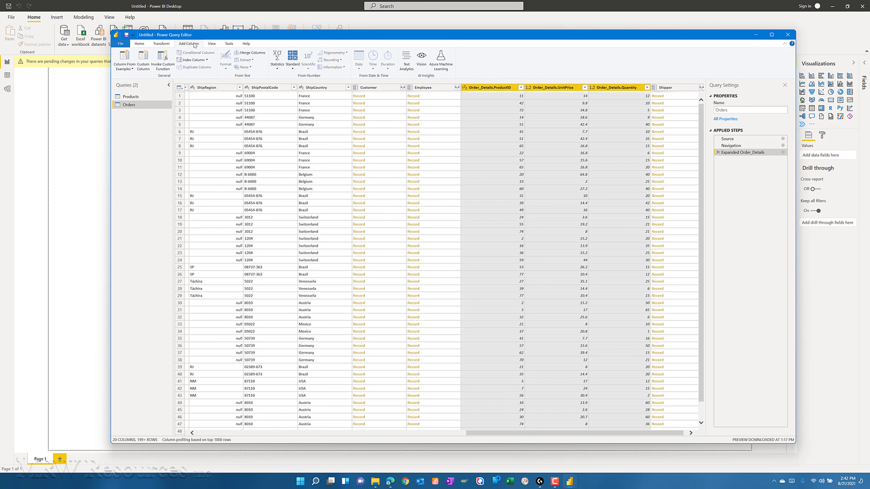
pyautogui.click(142, 64)
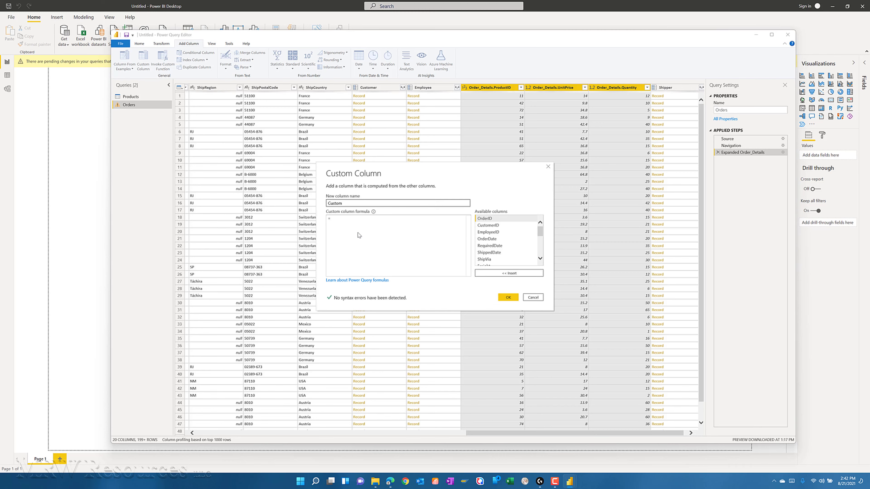
pyautogui.press('Delete')
pyautogui.press('Delete')
pyautogui.press('Delete')
pyautogui.press('Delete')
pyautogui.press('Delete')
pyautogui.press('Delete')
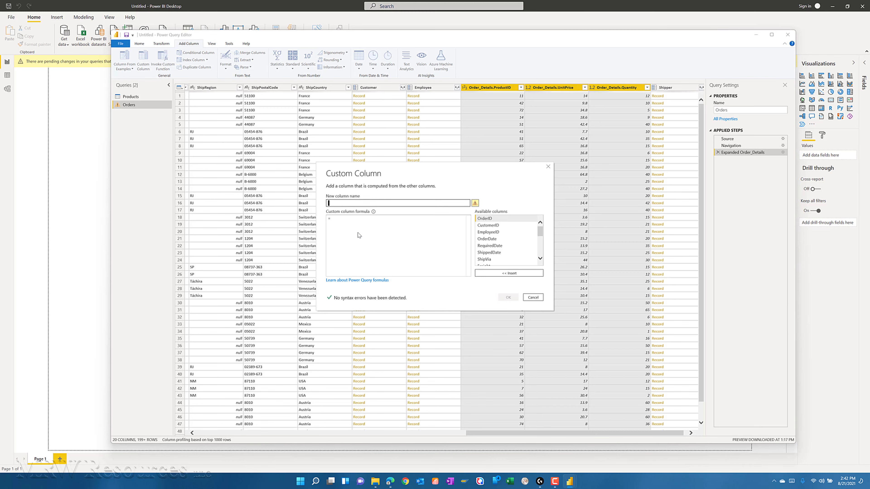
pyautogui.write('LineTotal')
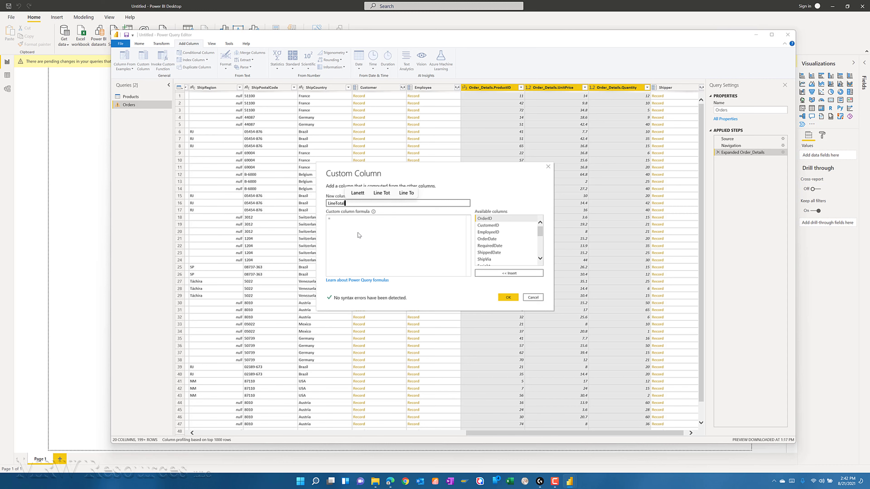
# - Define LineTotal with the formula [Order_Details.UnitPrice] * [Order_Details.Quantity], create the column and set its data type to Fixed decimal number
pyautogui.click(353, 228)
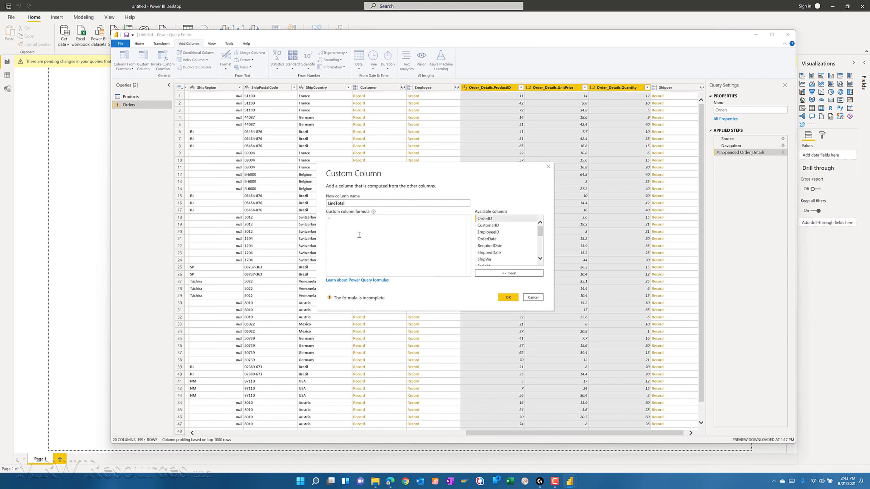
pyautogui.scroll(-2, 541, 241)
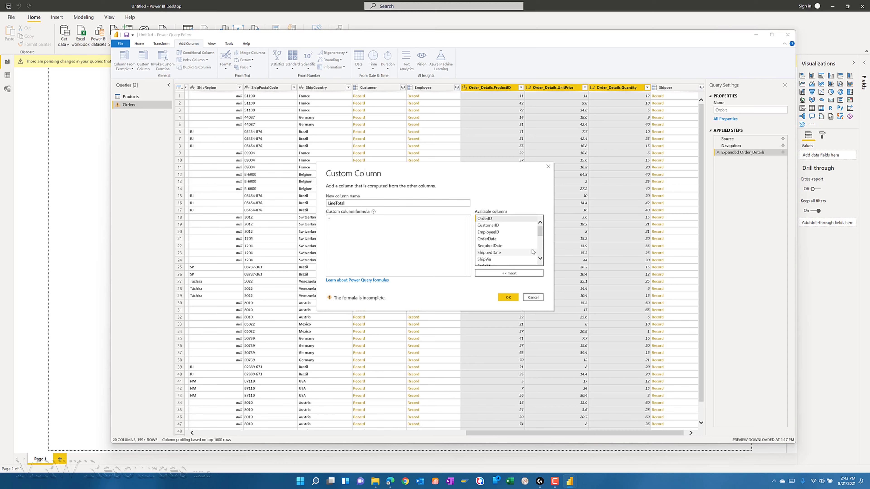
pyautogui.moveTo(540, 241); pyautogui.dragTo(541, 254)
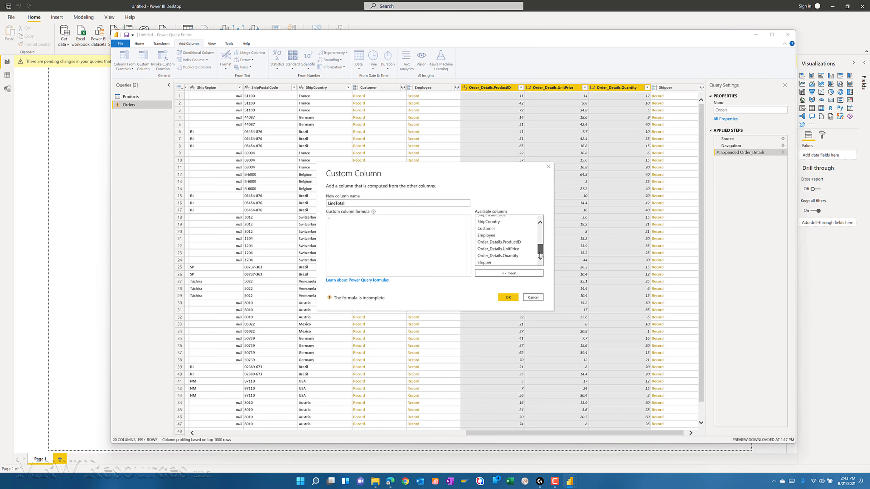
pyautogui.doubleClick(498, 249)
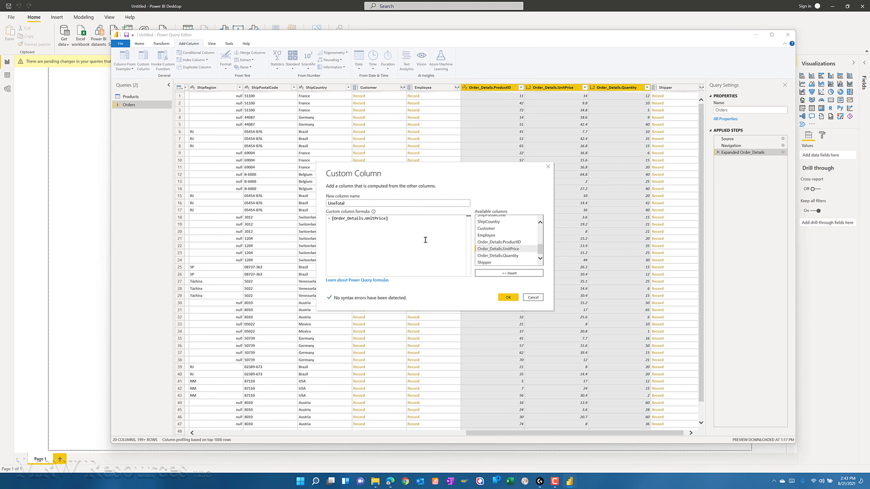
pyautogui.write('*')
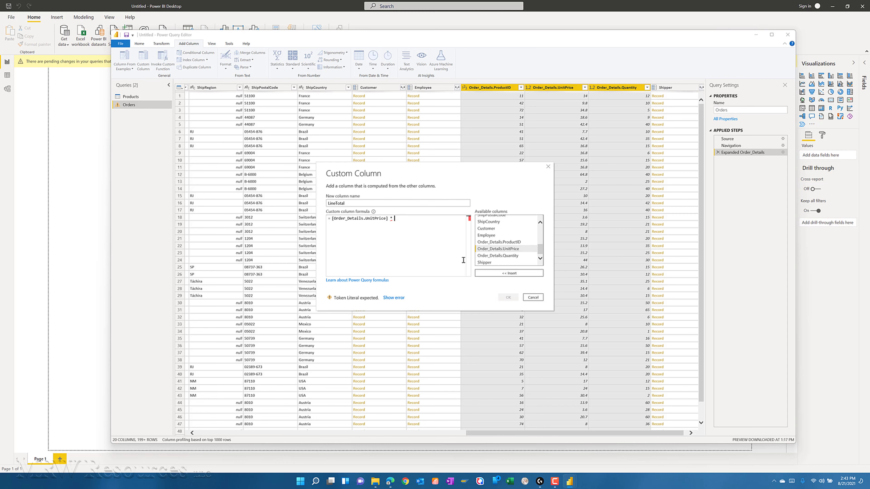
pyautogui.click(496, 257)
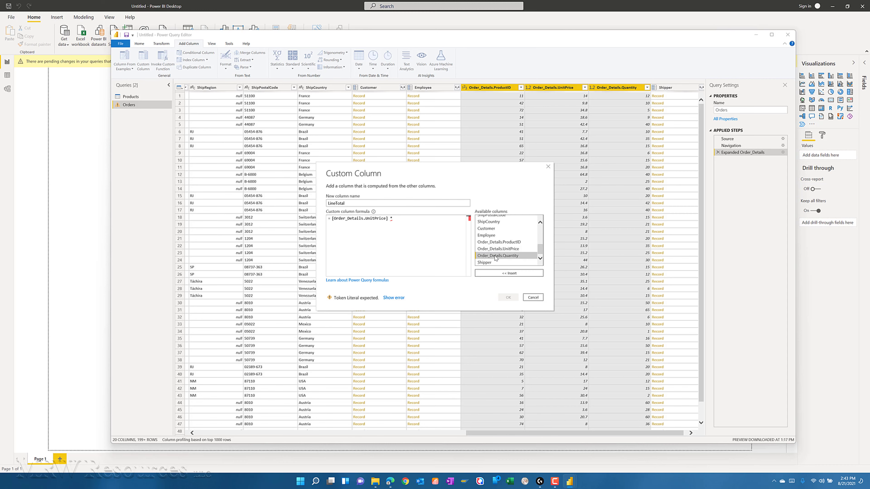
pyautogui.click(513, 273)
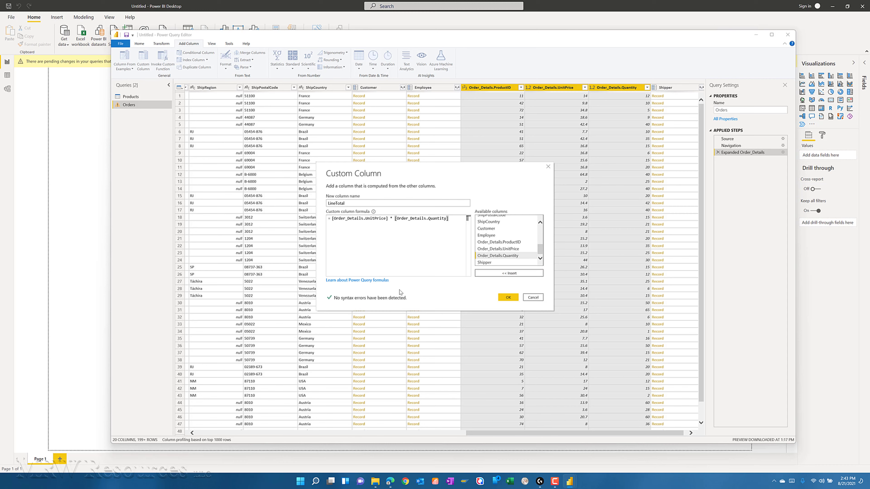
pyautogui.click(508, 297)
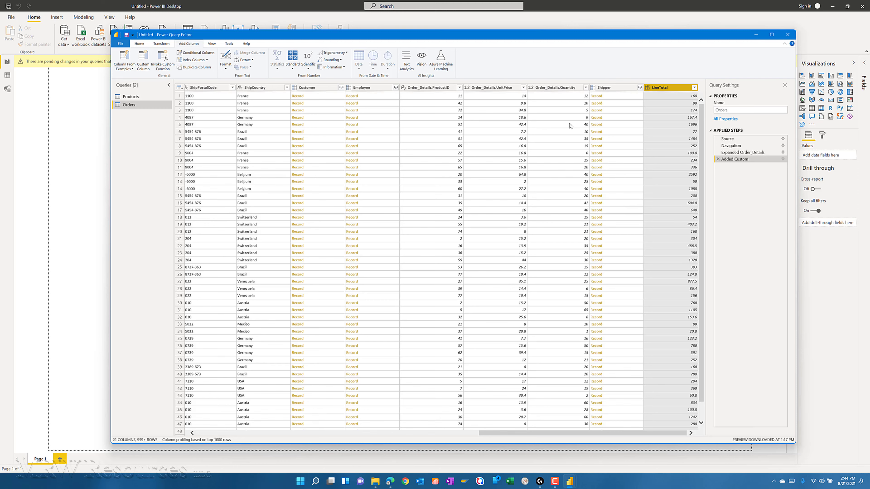
pyautogui.click(647, 87)
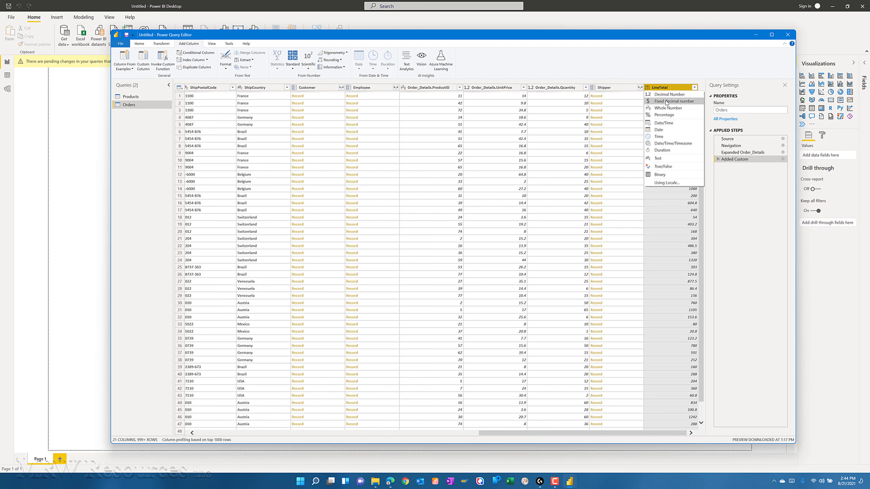
pyautogui.click(649, 95)
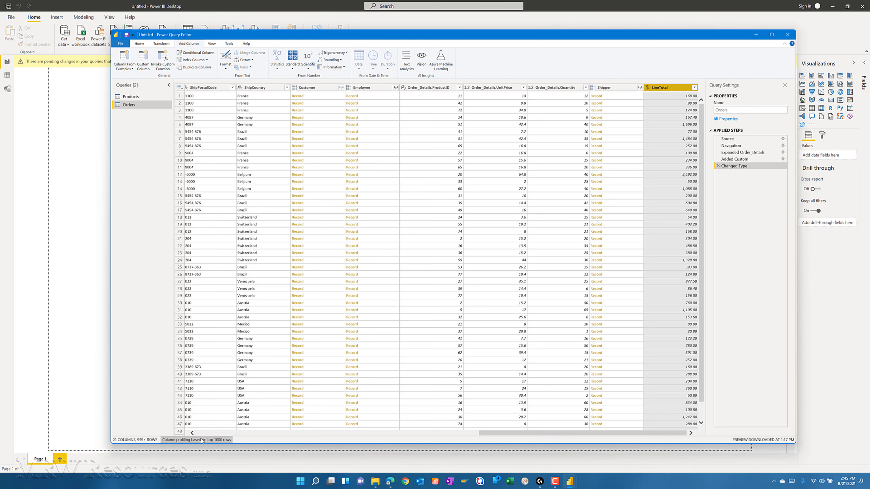
# - Remove all Orders columns except OrderDate, ShipCity, ShipCountry, Order_Details.ProductID, Order_Details.UnitPrice, Order_Details.Quantity and LineTotal
pyautogui.click(219, 433)
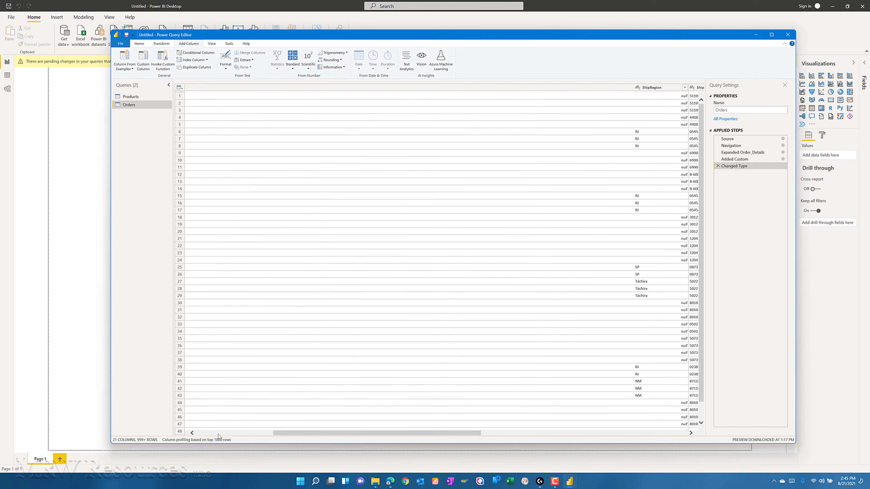
pyautogui.click(219, 433)
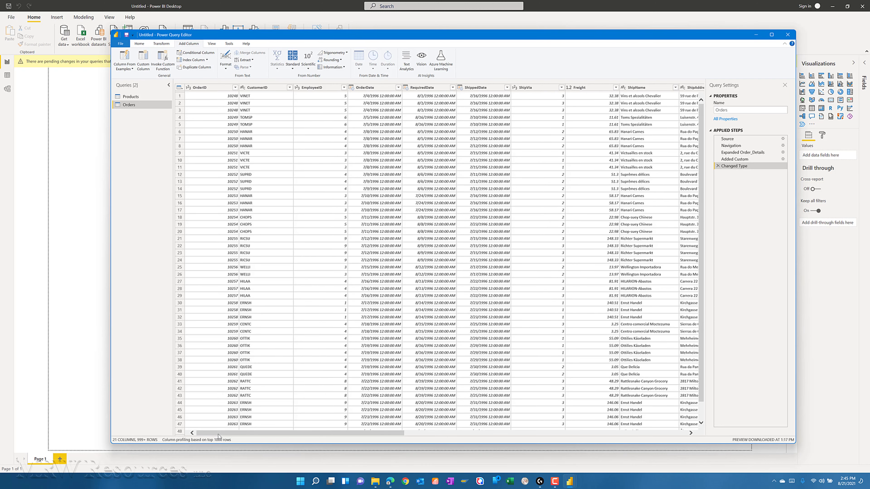
pyautogui.click(362, 87)
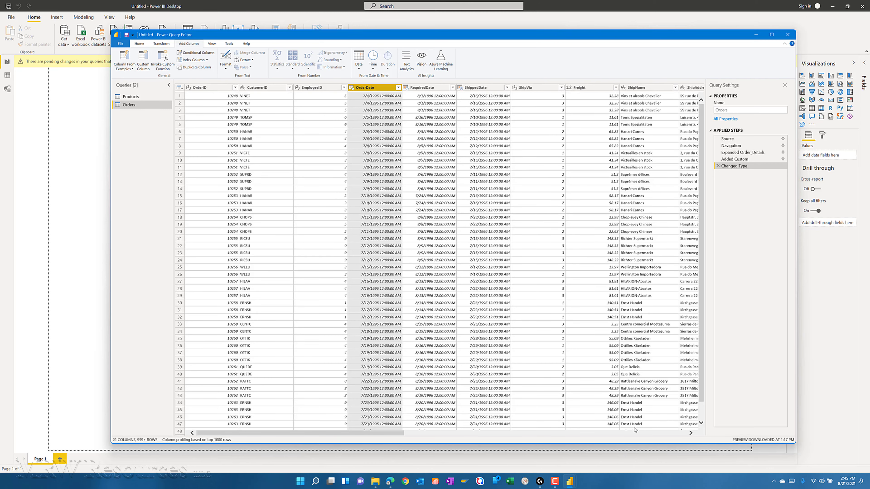
pyautogui.click(637, 434)
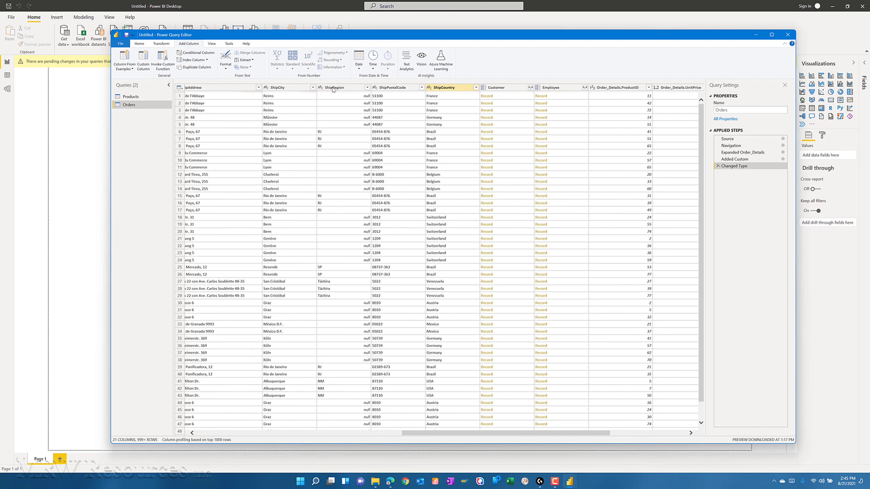
pyautogui.click(284, 88)
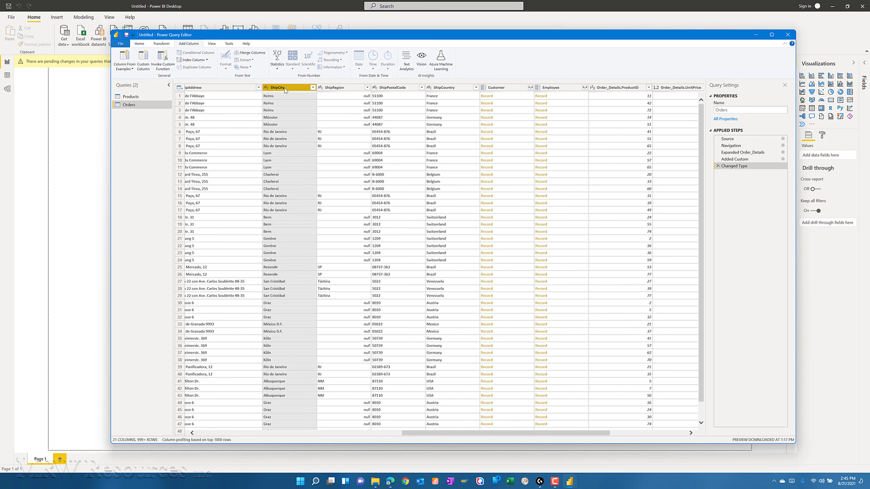
pyautogui.keyDown('ctrl'); pyautogui.click(443, 89); pyautogui.keyUp('ctrl')
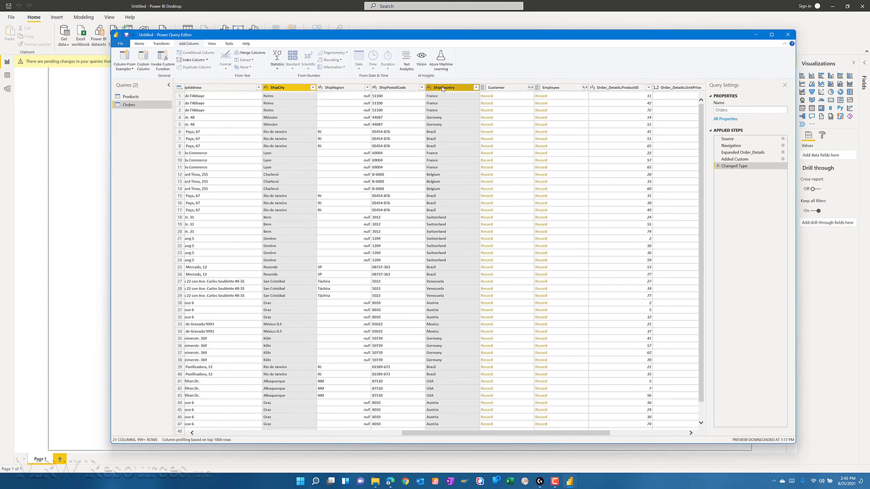
pyautogui.keyDown('ctrl'); pyautogui.click(616, 88); pyautogui.keyUp('ctrl')
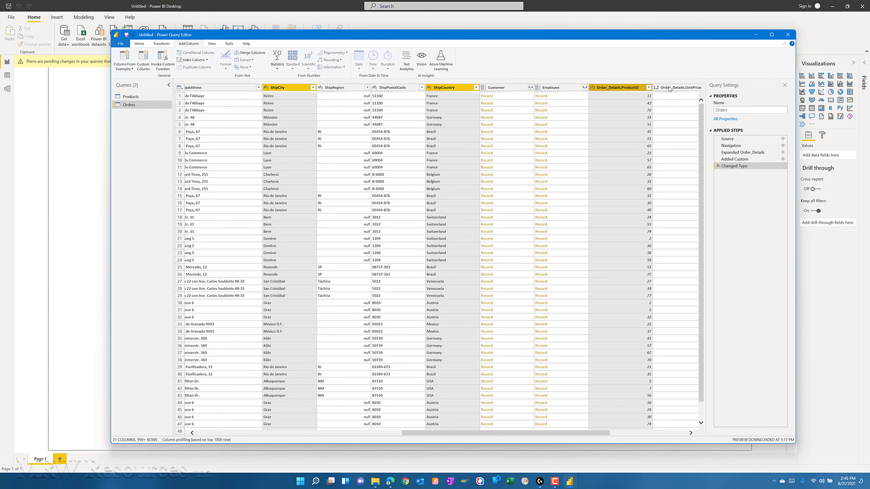
pyautogui.keyDown('ctrl'); pyautogui.click(670, 88); pyautogui.keyUp('ctrl')
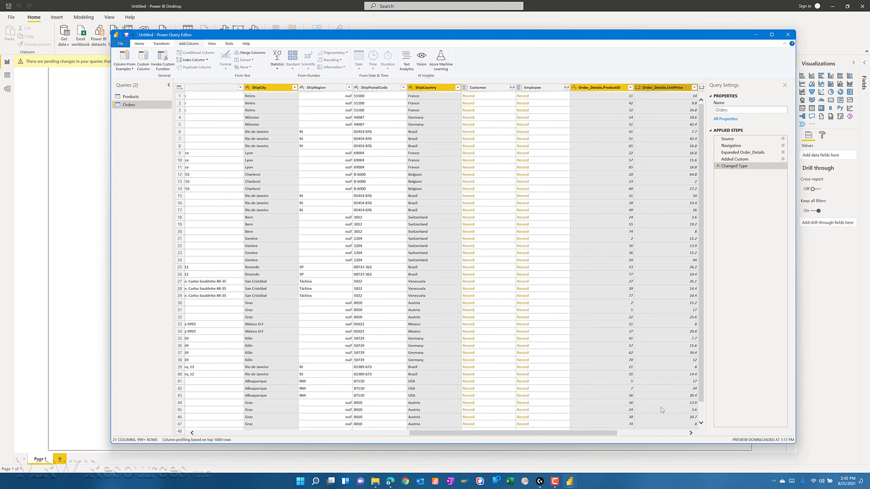
pyautogui.hscroll(5, 627, 373)
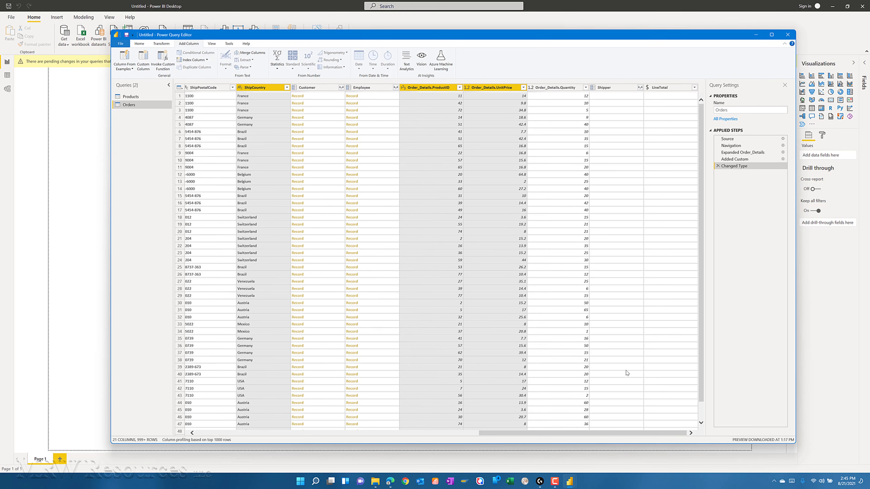
pyautogui.keyDown('ctrl'); pyautogui.click(560, 89); pyautogui.keyUp('ctrl')
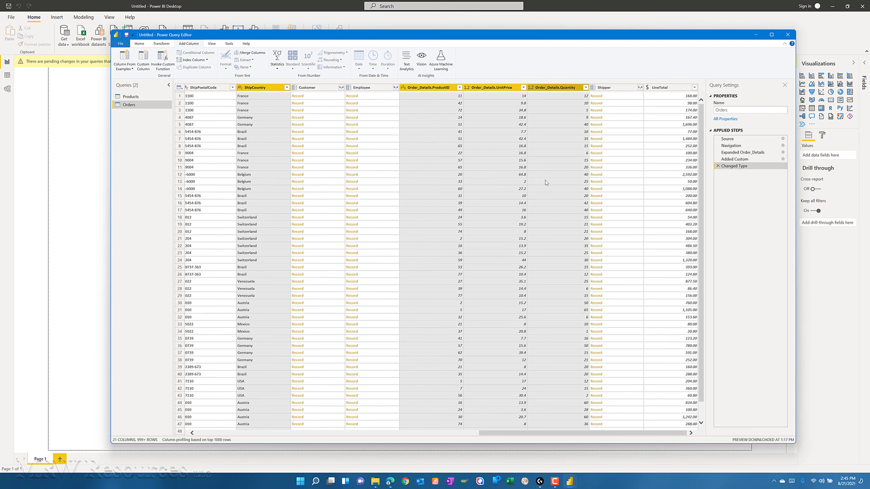
pyautogui.keyDown('ctrl'); pyautogui.click(665, 88); pyautogui.keyUp('ctrl')
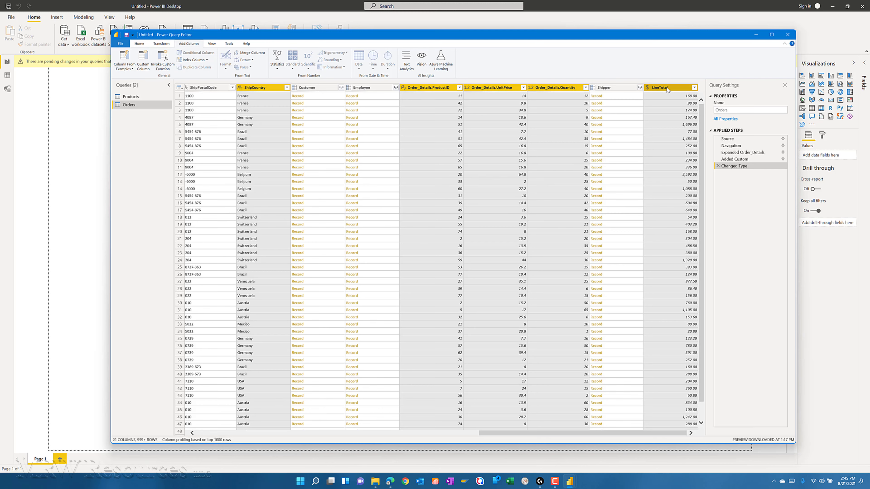
pyautogui.rightClick(675, 89)
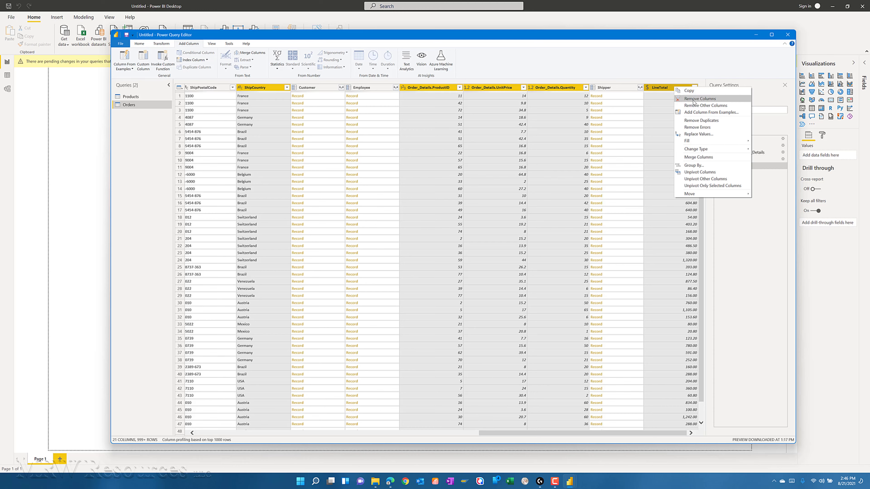
pyautogui.click(696, 106)
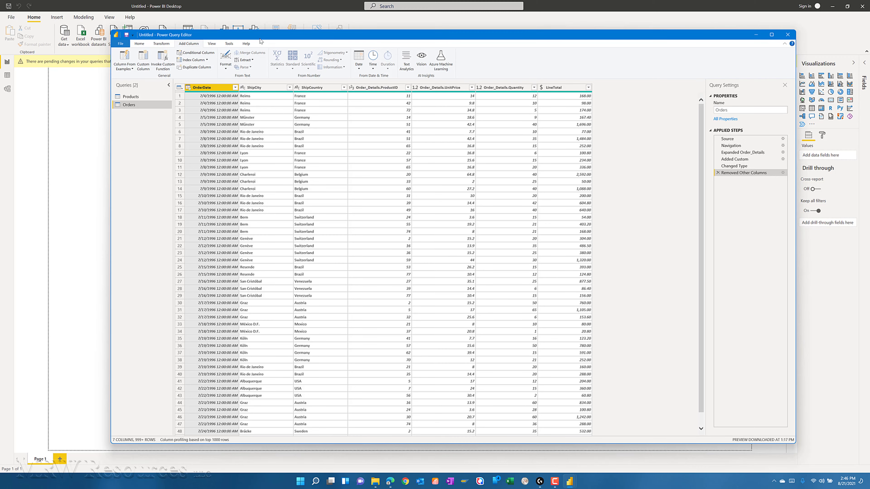
# - Rename the Order_Details.ProductID and Order_Details.UnitPrice columns to ProductID and UnitPrice
pyautogui.moveTo(261, 39); pyautogui.dragTo(263, 44)
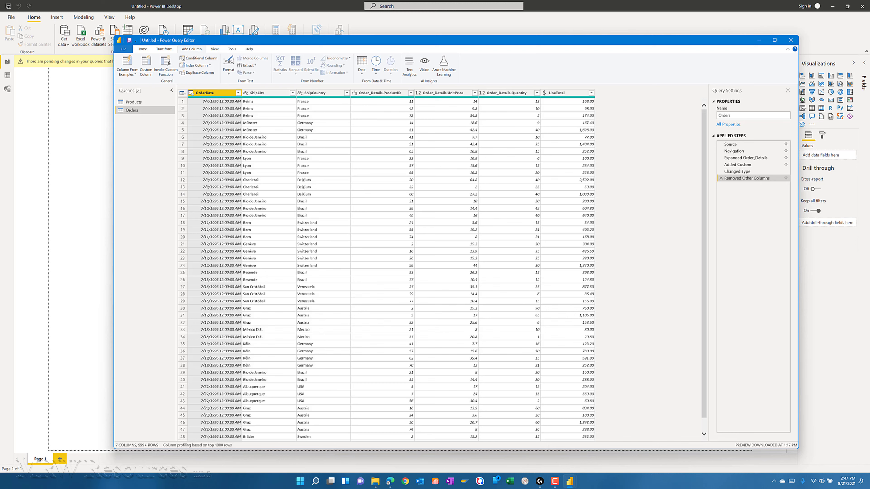
pyautogui.click(379, 96)
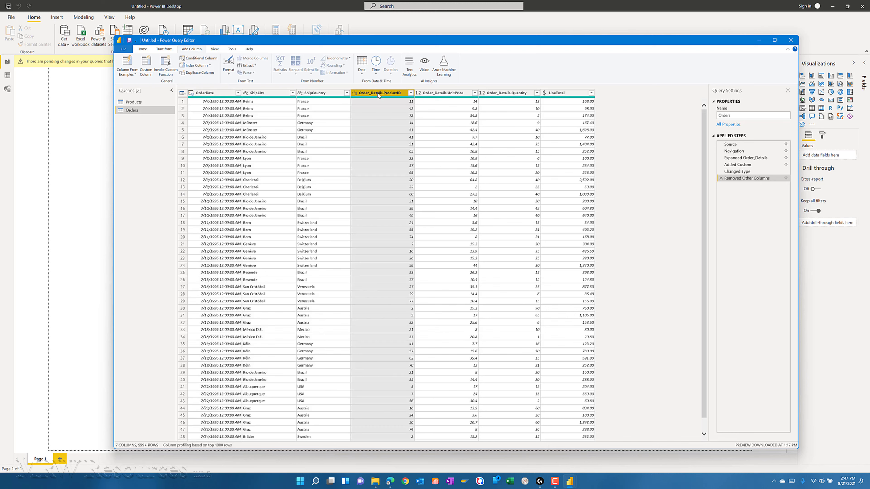
pyautogui.press('Delete')
pyautogui.press('Delete')
pyautogui.press('Delete')
pyautogui.press('Delete')
pyautogui.press('Delete')
pyautogui.press('Delete')
pyautogui.press('Delete')
pyautogui.press('Delete')
pyautogui.press('Delete')
pyautogui.press('Delete')
pyautogui.press('Delete')
pyautogui.press('Delete')
pyautogui.press('Delete')
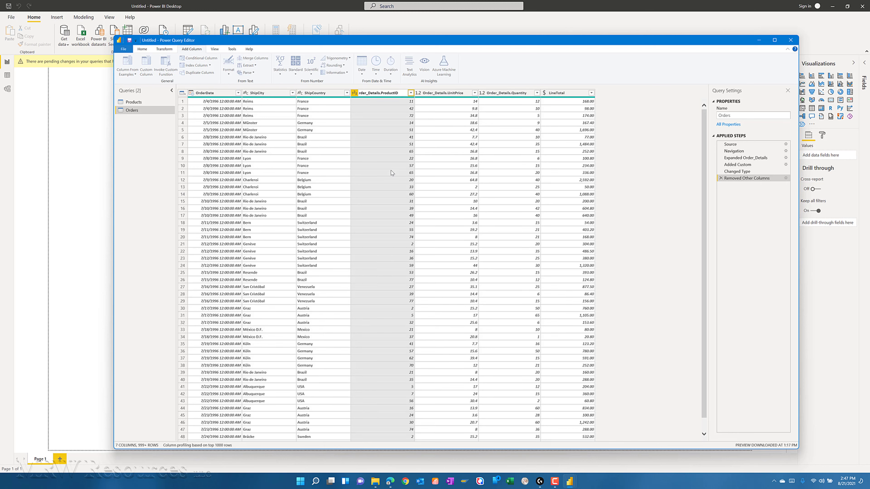
pyautogui.press('Delete')
pyautogui.press('Return')
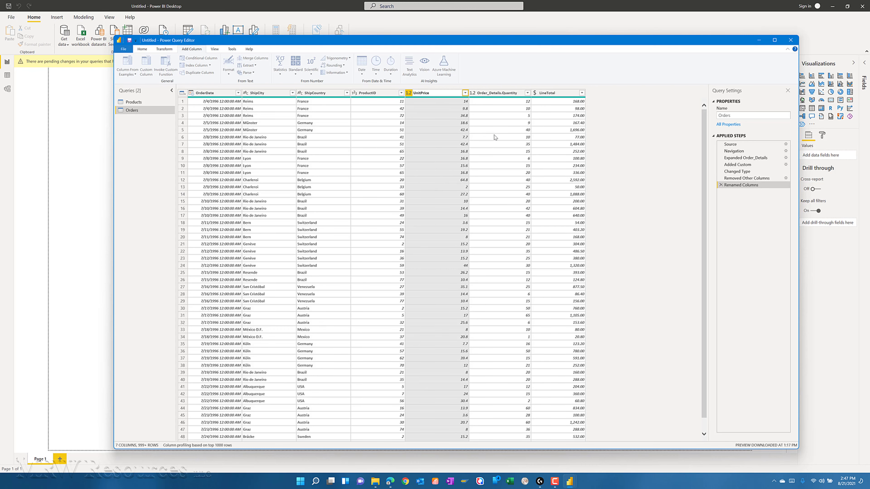
pyautogui.press('Return')
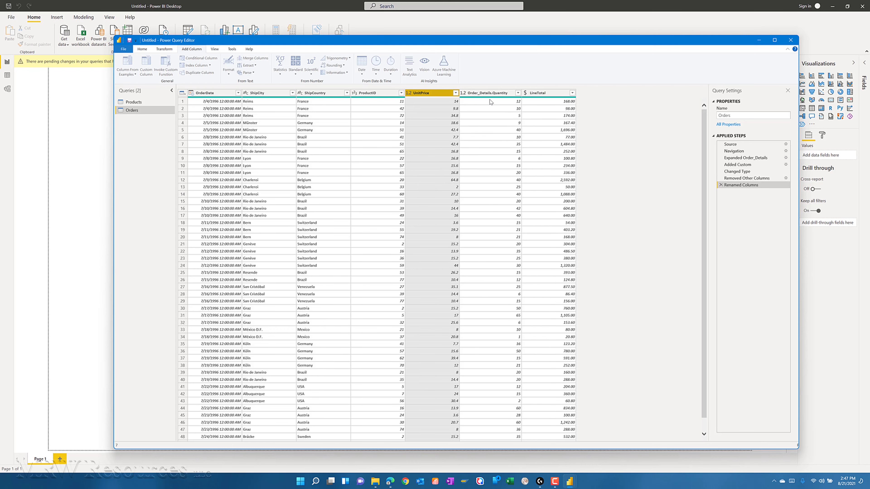
# - Rename the Order_Details.Quantity column of the Orders query to Quantity
pyautogui.click(485, 96)
pyautogui.press('Home')
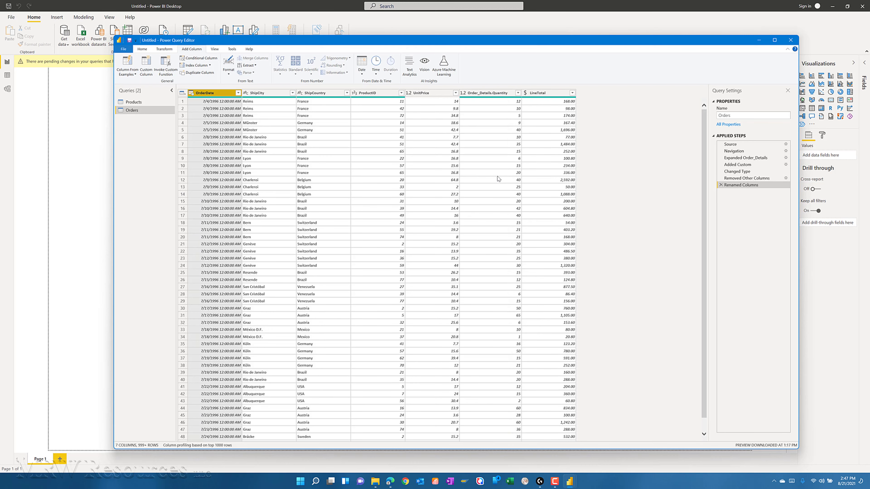
pyautogui.click(486, 95)
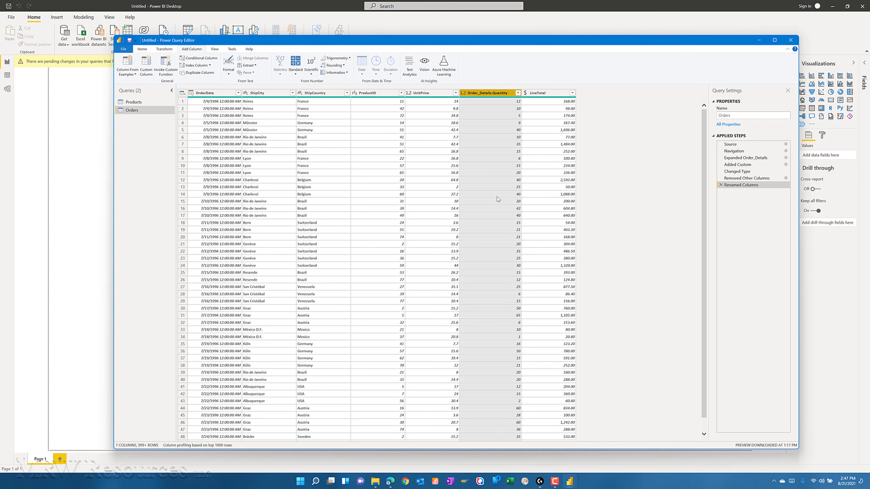
pyautogui.press('F2')
pyautogui.press('Home')
pyautogui.press('Delete')
pyautogui.press('Delete')
pyautogui.press('Delete')
pyautogui.press('Delete')
pyautogui.press('Delete')
pyautogui.press('Delete')
pyautogui.press('Delete')
pyautogui.press('Delete')
pyautogui.press('Delete')
pyautogui.press('Delete')
pyautogui.press('Delete')
pyautogui.press('Delete')
pyautogui.press('Delete')
pyautogui.press('Delete')
pyautogui.press('Delete')
pyautogui.press('Delete')
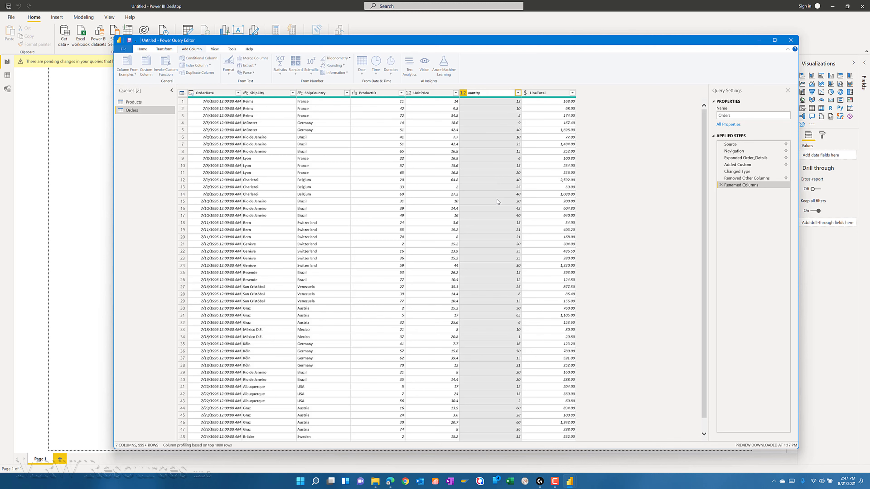
pyautogui.press('Escape')
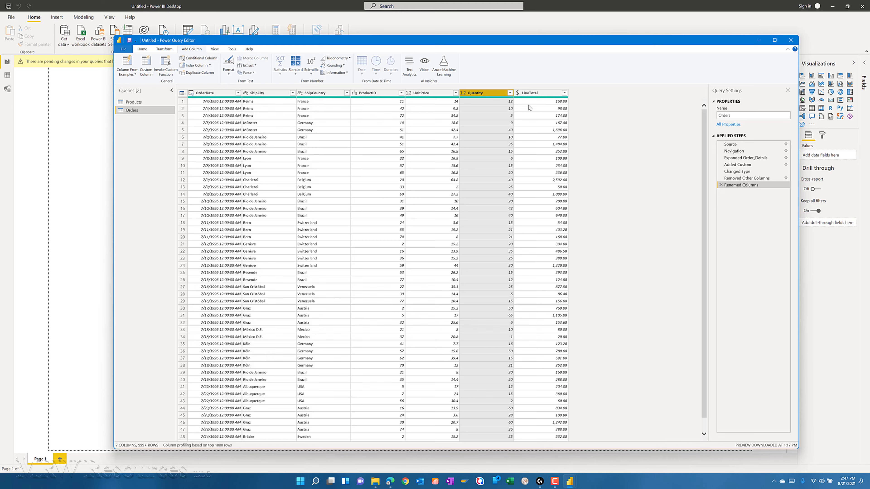
# - Move the LineTotal column so it sits between ShipCountry and ProductID
pyautogui.click(544, 95)
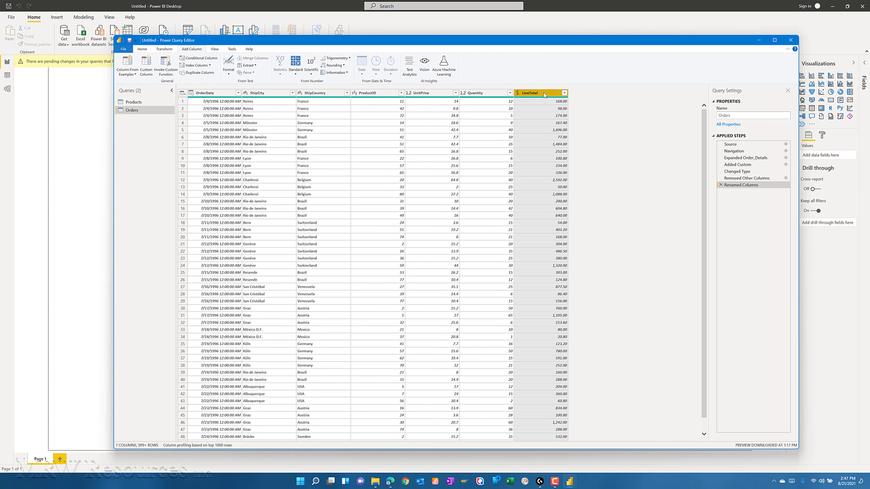
pyautogui.moveTo(538, 97); pyautogui.dragTo(362, 110)
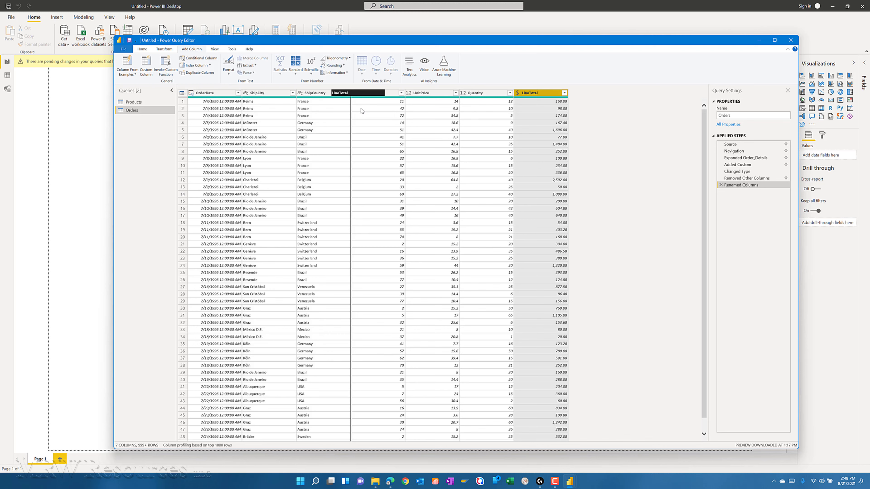
pyautogui.moveTo(361, 110); pyautogui.dragTo(361, 110)
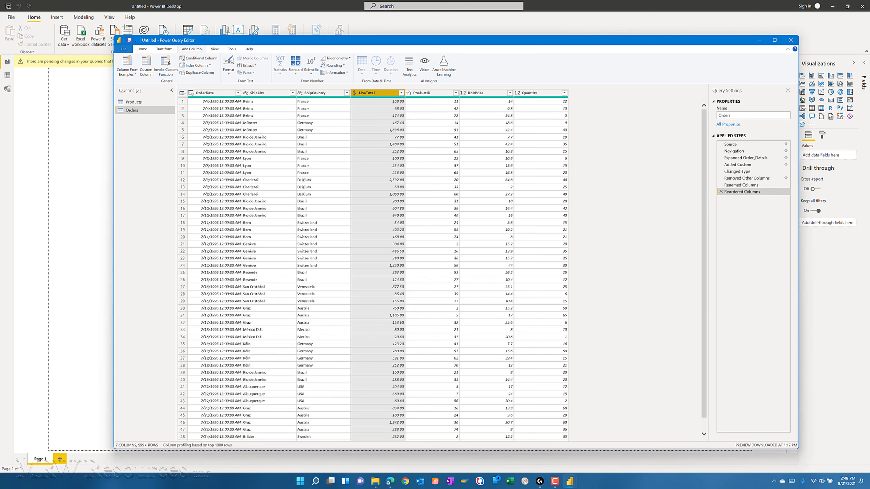
# - Review the Products and Orders queries, and apply the query changes while closing the Power Query Editor
pyautogui.click(130, 103)
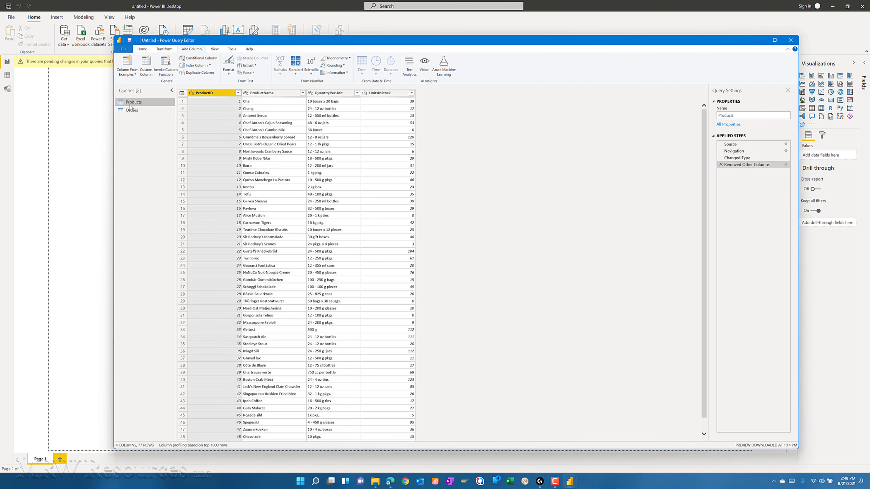
pyautogui.click(131, 111)
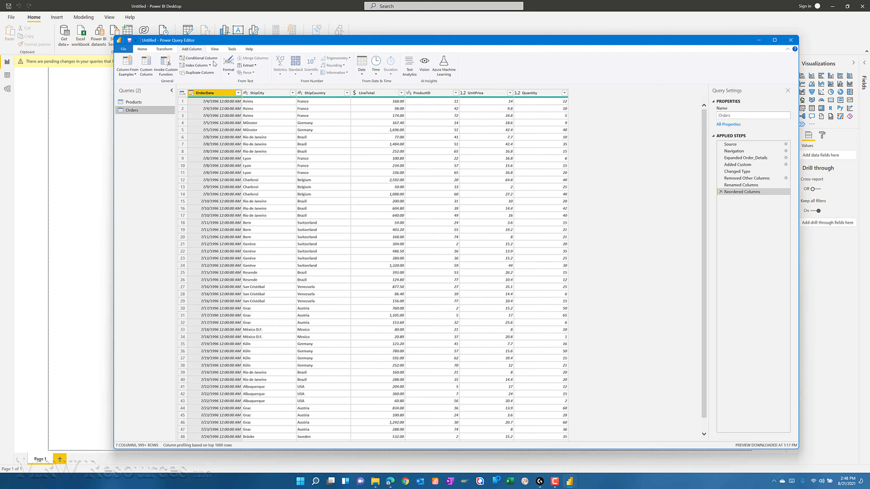
pyautogui.click(142, 48)
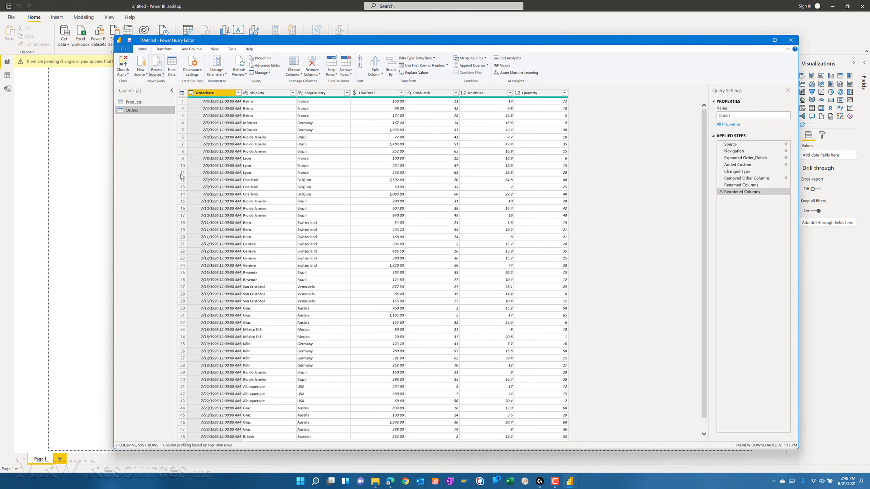
pyautogui.click(128, 74)
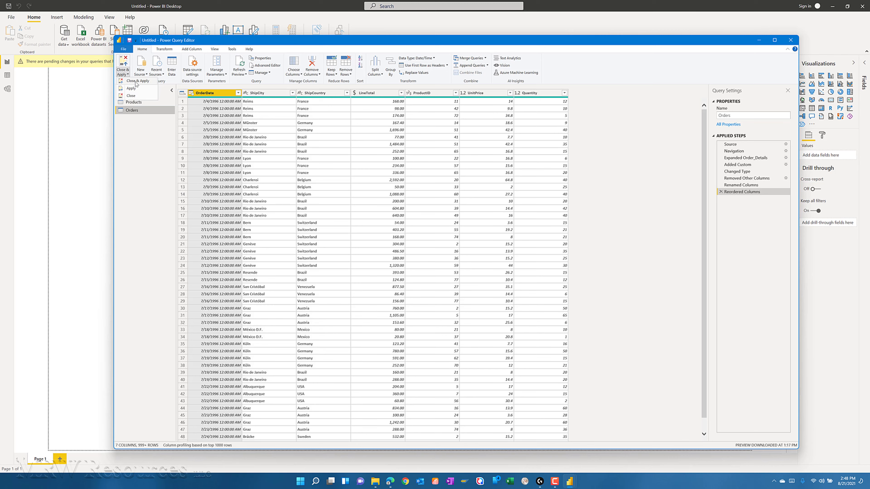
pyautogui.click(137, 81)
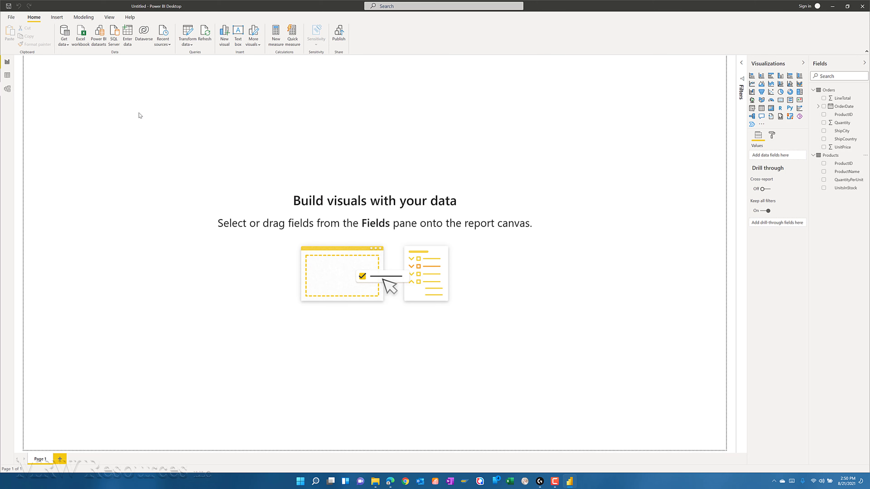
# - Examine the relationship between Orders and Products, including its linking columns, cardinality and cross filter direction, without editing it
pyautogui.click(82, 19)
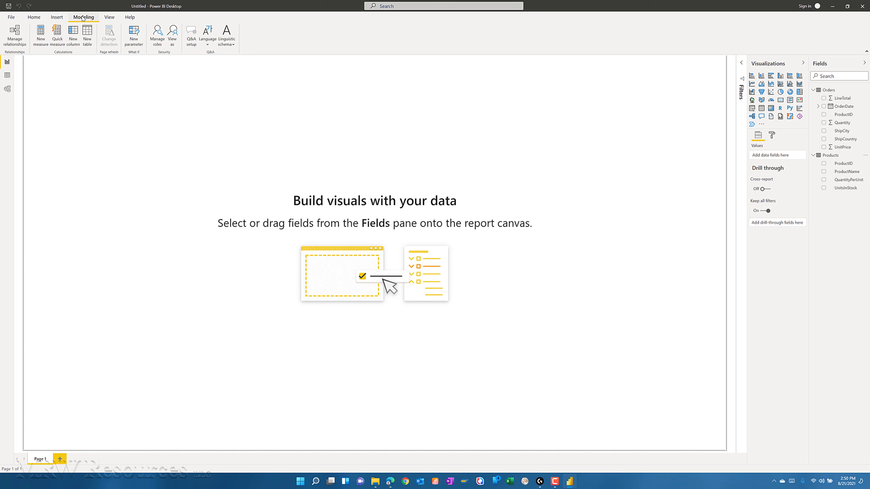
pyautogui.click(16, 38)
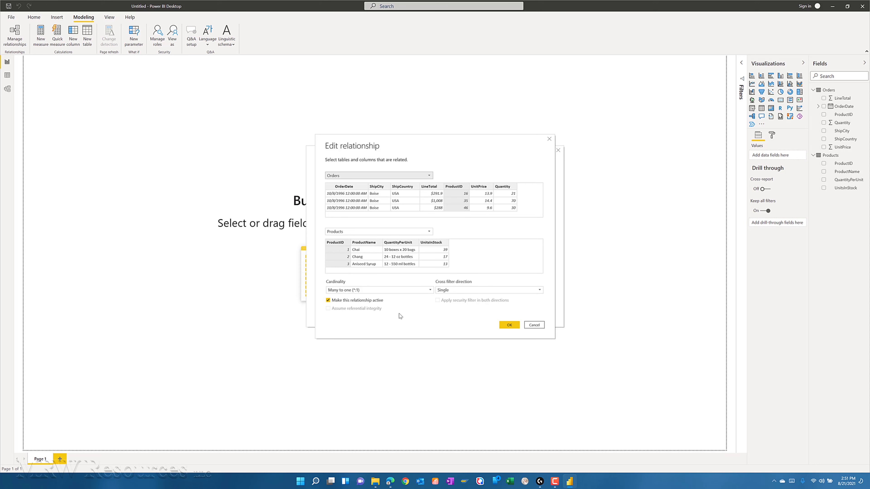
pyautogui.click(533, 325)
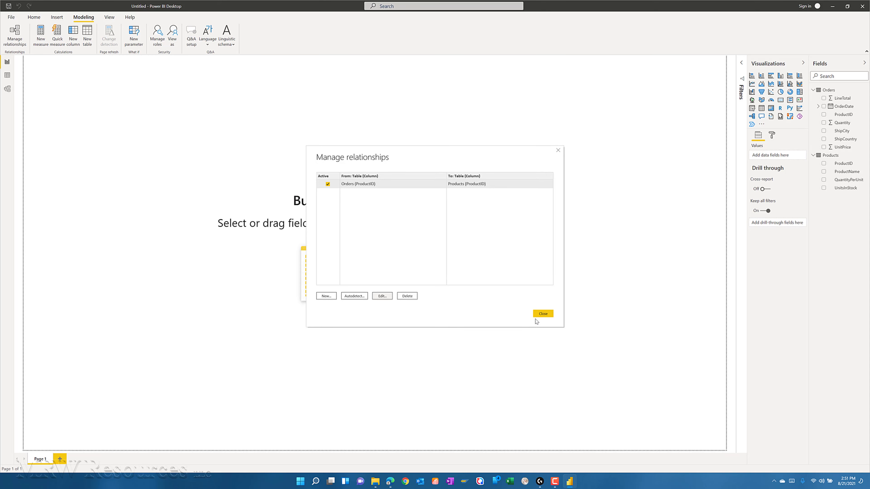
pyautogui.click(547, 314)
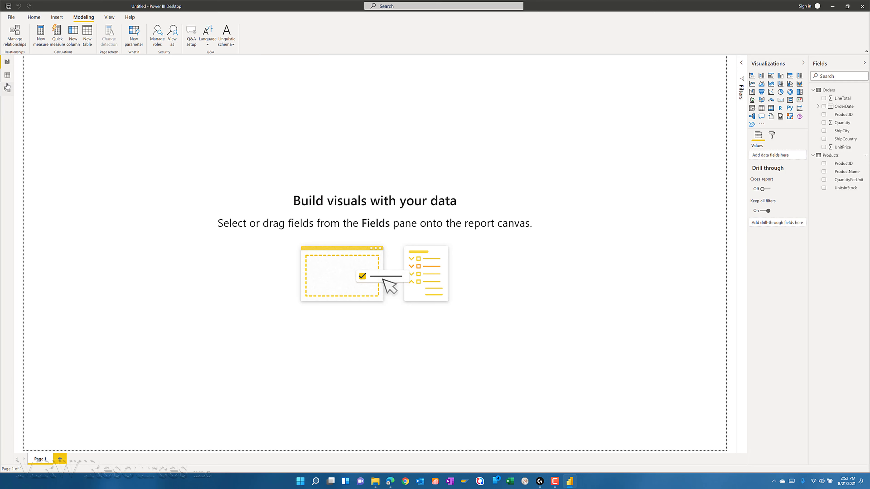
# - Place the Products table beside Orders in the model diagram and inspect the relationship that links them
pyautogui.click(7, 90)
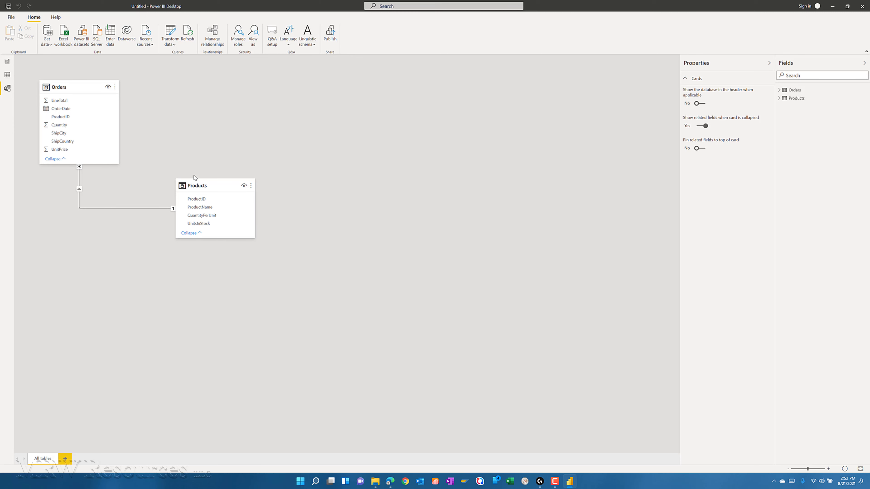
pyautogui.moveTo(206, 178); pyautogui.dragTo(227, 114)
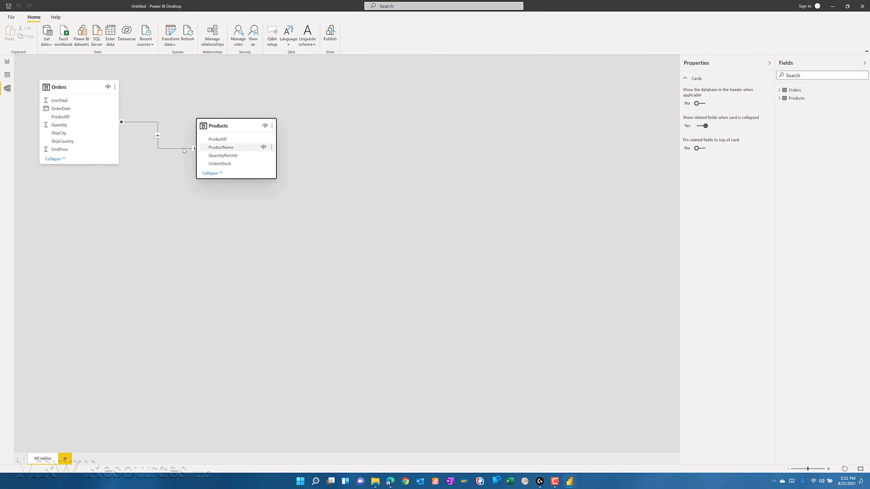
pyautogui.click(168, 150)
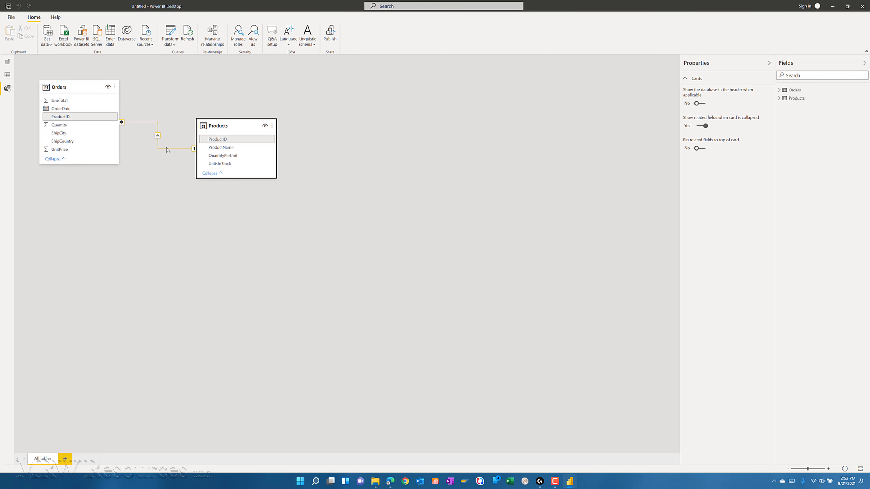
pyautogui.click(185, 203)
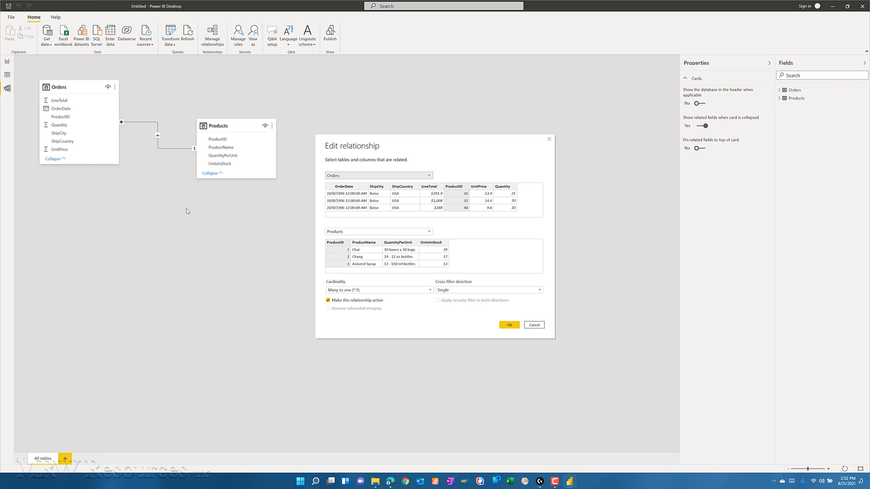
pyautogui.click(534, 325)
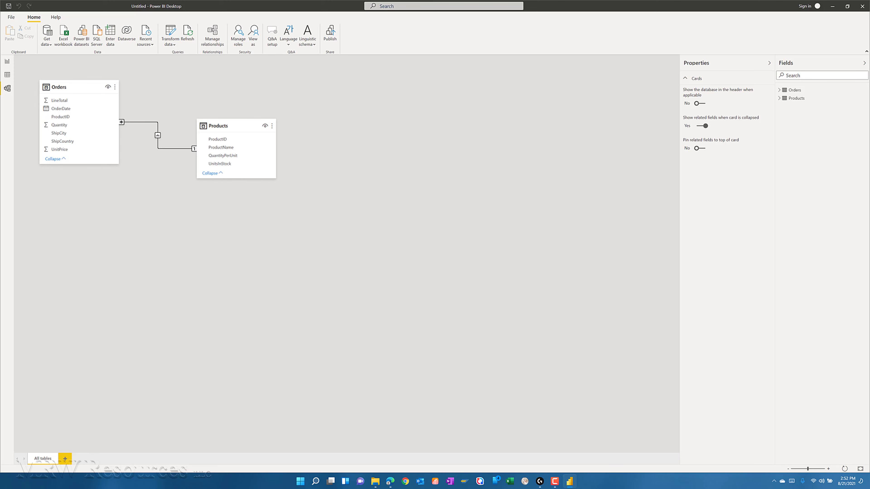
# - Create a column chart of Quantity by ProductName on the report page
pyautogui.click(7, 61)
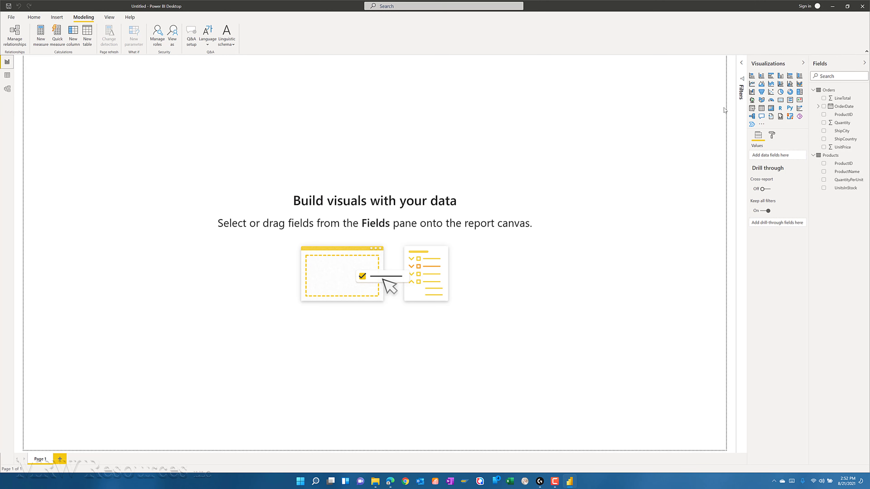
pyautogui.click(823, 123)
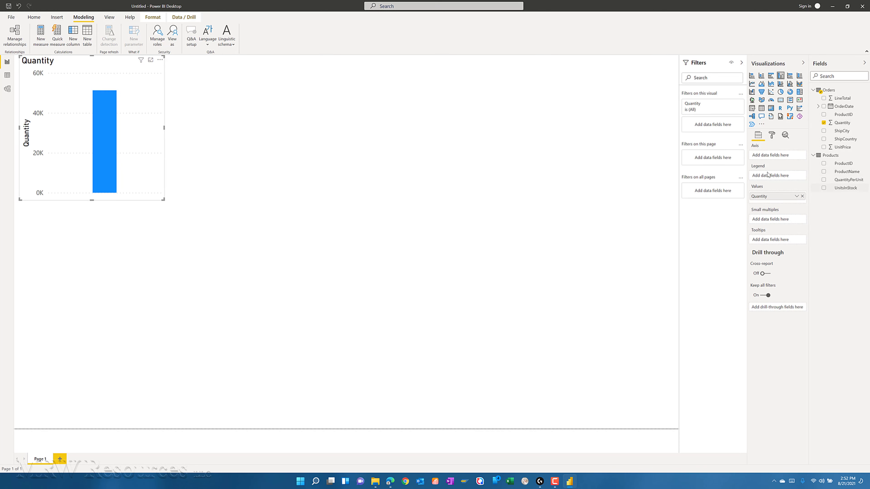
pyautogui.click(824, 172)
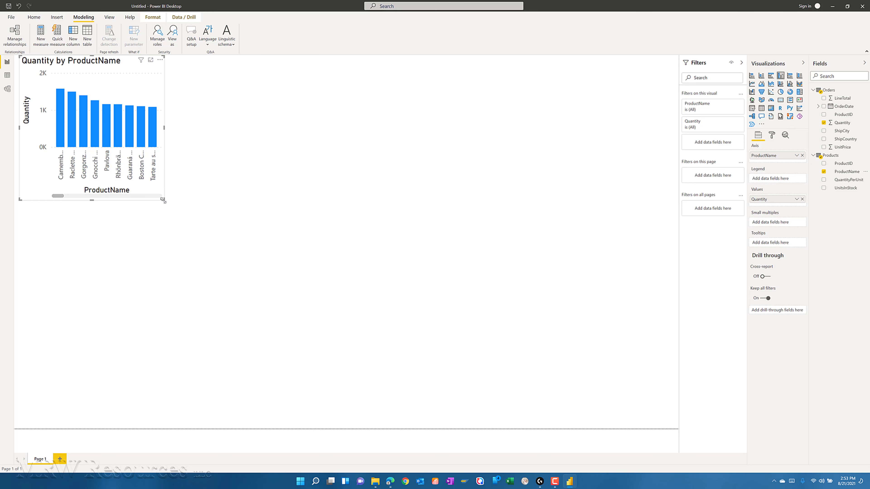
# - Enlarge the Quantity by ProductName chart to about half the page's width and look through all its products
pyautogui.moveTo(163, 200); pyautogui.dragTo(342, 236)
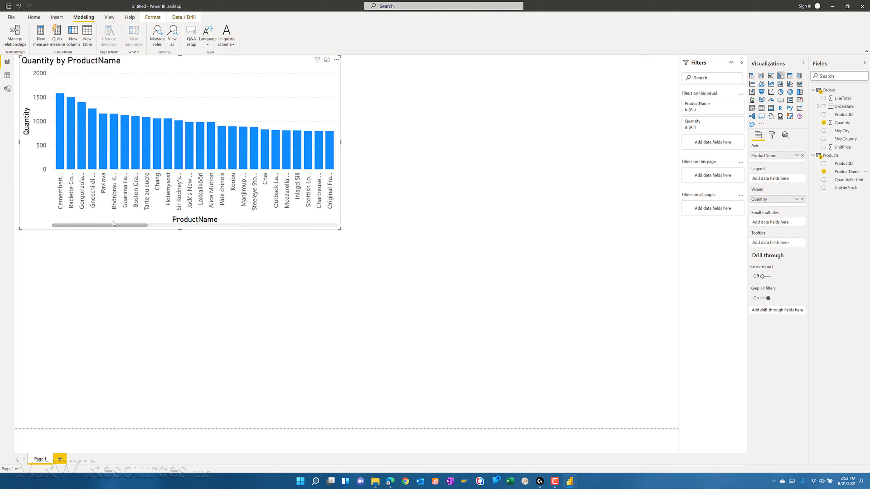
pyautogui.moveTo(114, 227); pyautogui.dragTo(322, 229)
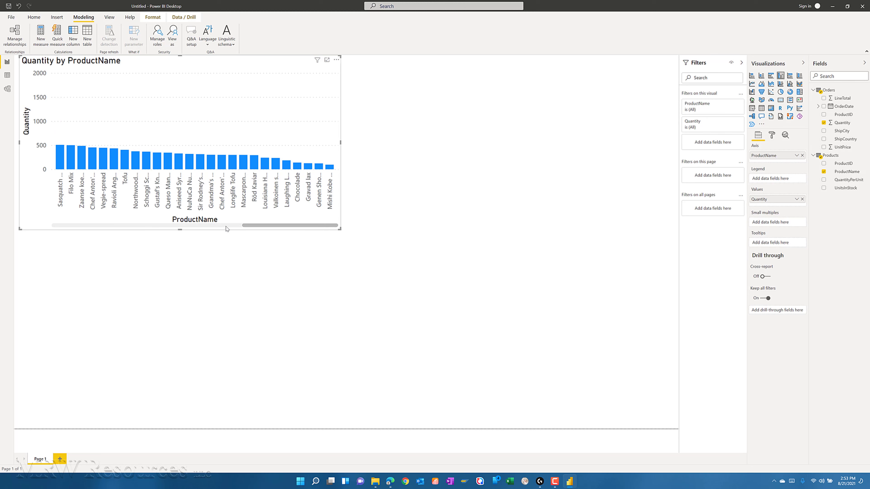
pyautogui.moveTo(226, 229); pyautogui.dragTo(61, 227)
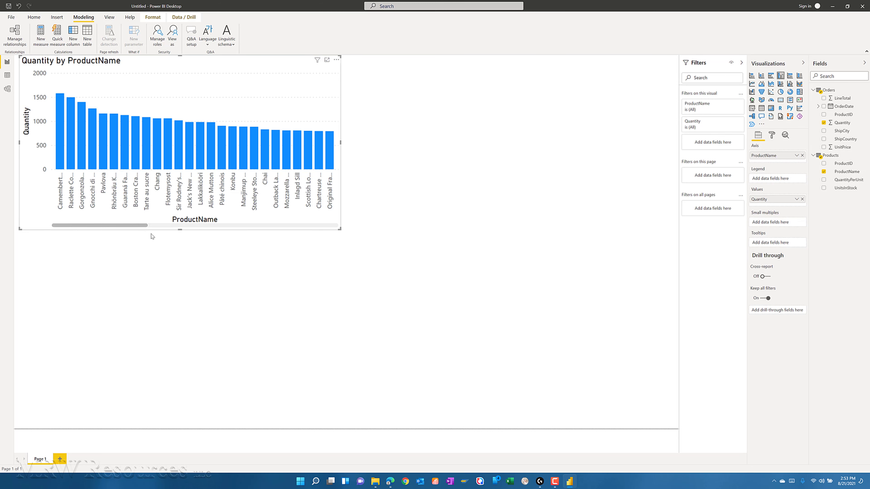
pyautogui.moveTo(180, 230); pyautogui.dragTo(185, 279)
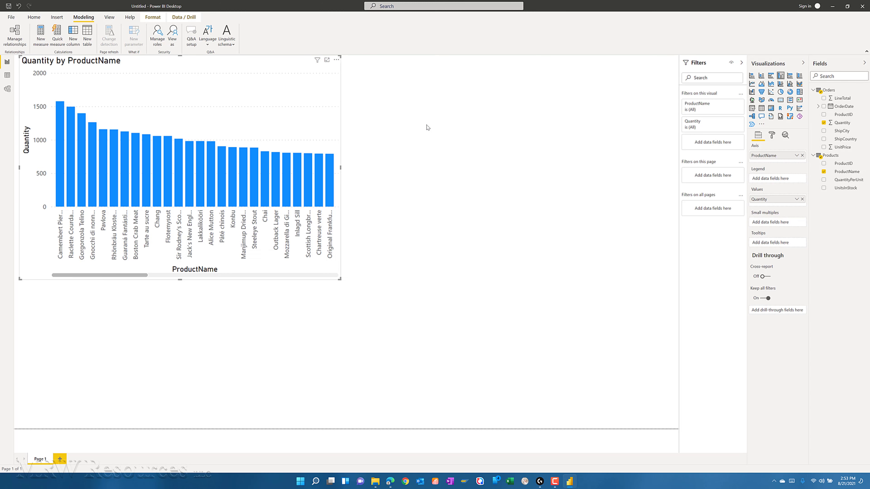
# - Check the chart's sorting options, choosing Quantity as the sort field
pyautogui.click(336, 60)
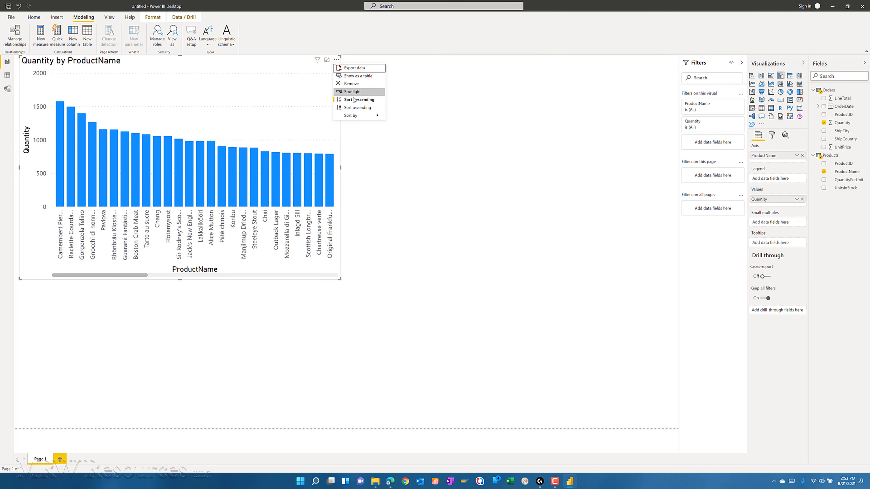
pyautogui.moveTo(360, 116)
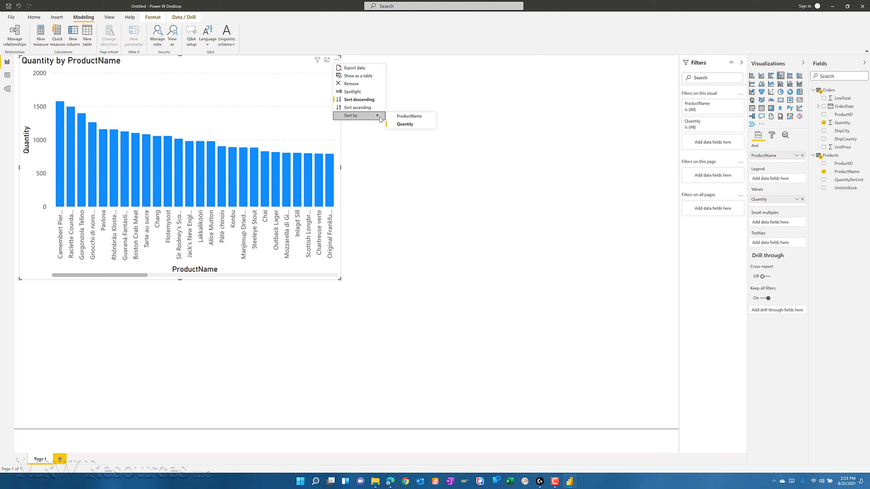
pyautogui.click(408, 124)
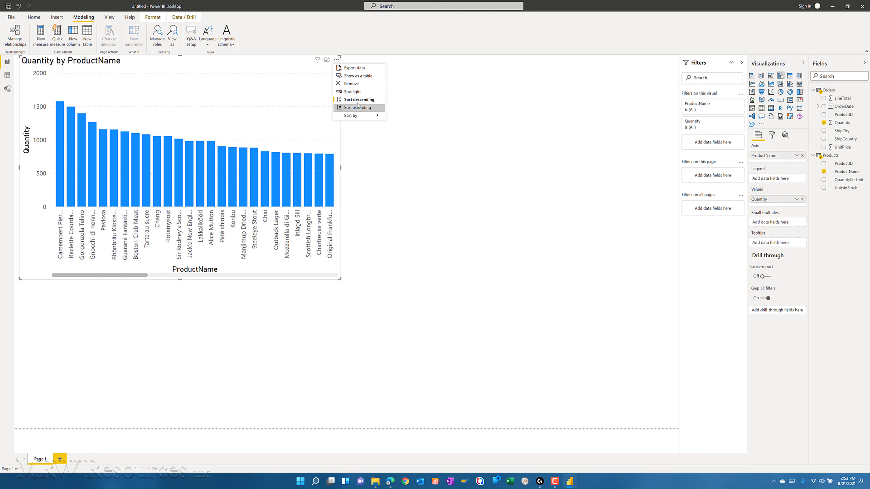
pyautogui.press('Escape')
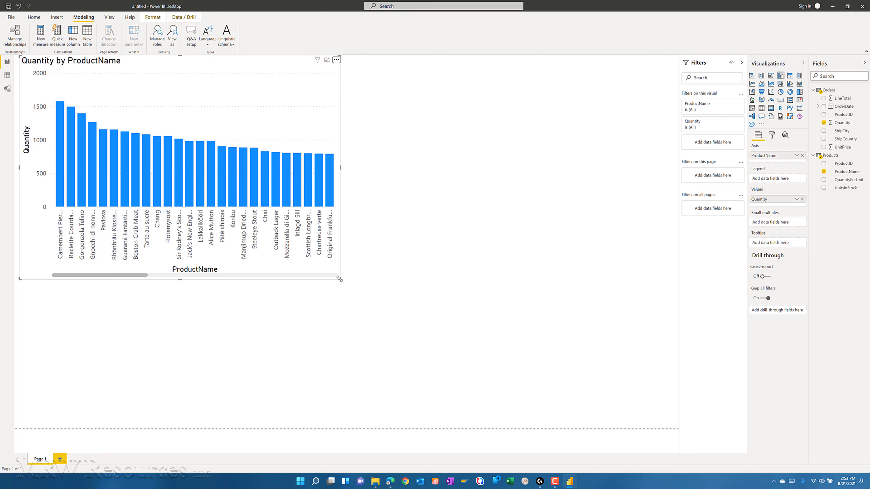
# - Try the chart at nearly full-page size, and shrink it to about two-fifths of the page's width and half its height
pyautogui.moveTo(340, 280); pyautogui.dragTo(670, 418)
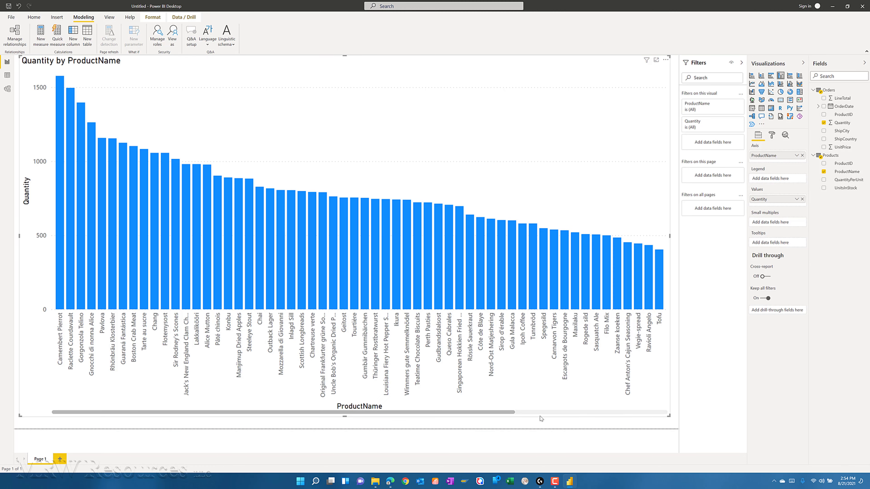
pyautogui.moveTo(493, 412); pyautogui.dragTo(645, 413)
pyautogui.moveTo(520, 415); pyautogui.dragTo(386, 409)
pyautogui.moveTo(668, 416); pyautogui.dragTo(302, 237)
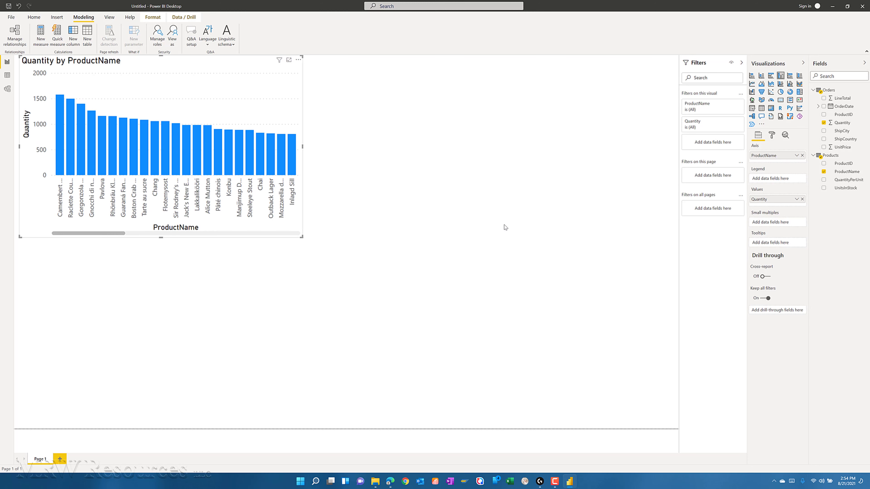
pyautogui.click(512, 227)
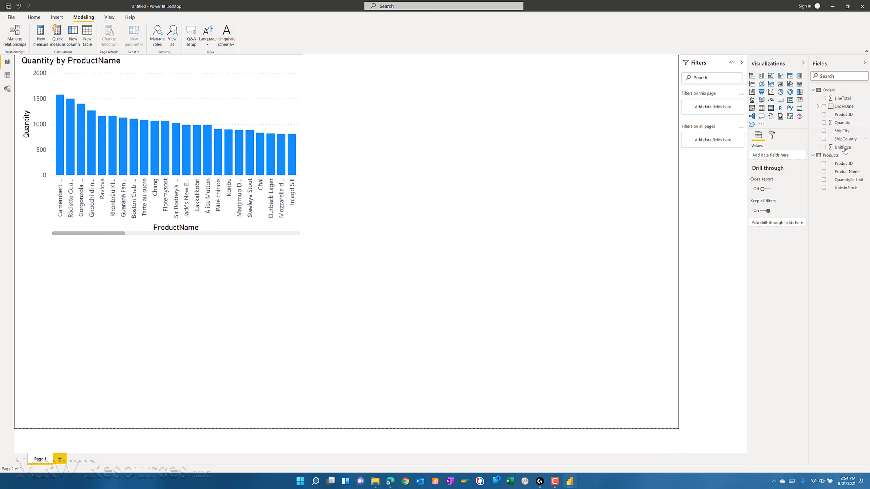
# - Create a column chart of LineTotal by OrderDate, using plain dates instead of the date hierarchy, and widen it to nearly the page's width
pyautogui.click(824, 98)
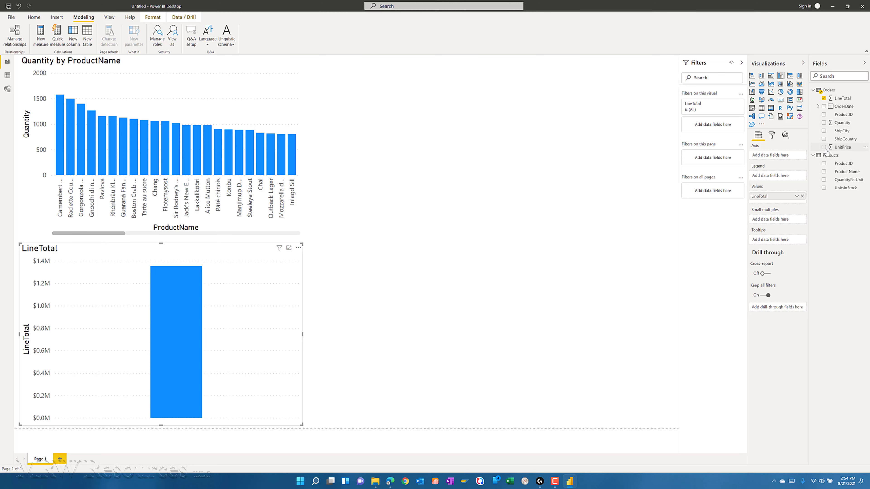
pyautogui.click(824, 106)
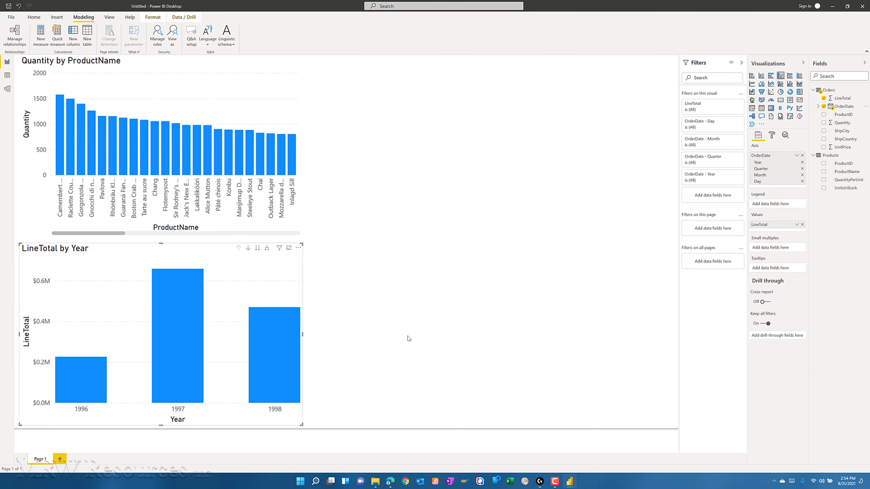
pyautogui.moveTo(407, 338); pyautogui.dragTo(654, 346)
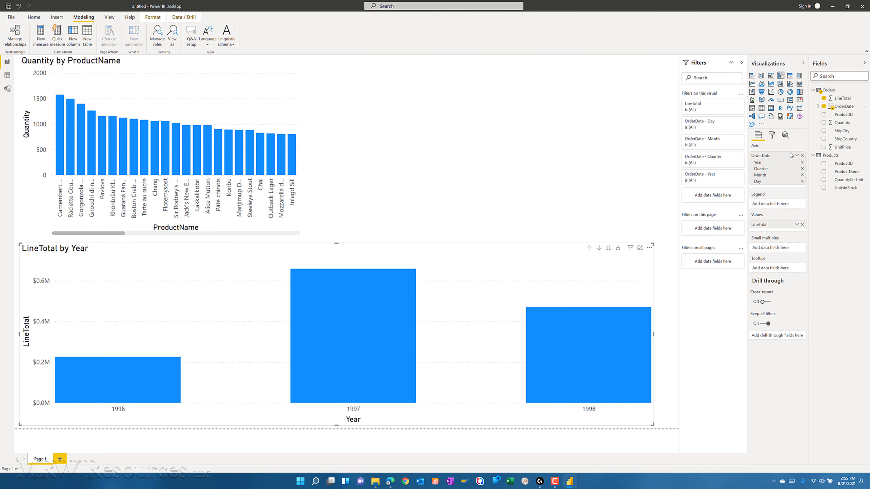
pyautogui.click(797, 156)
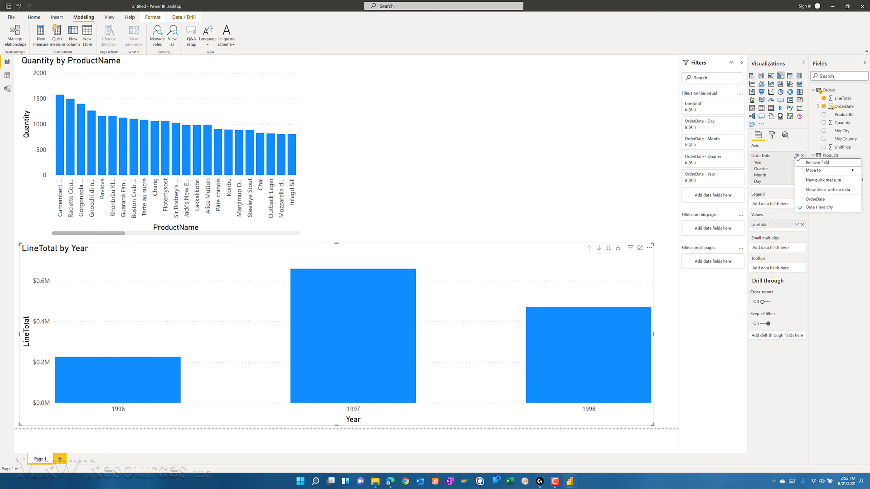
pyautogui.click(820, 200)
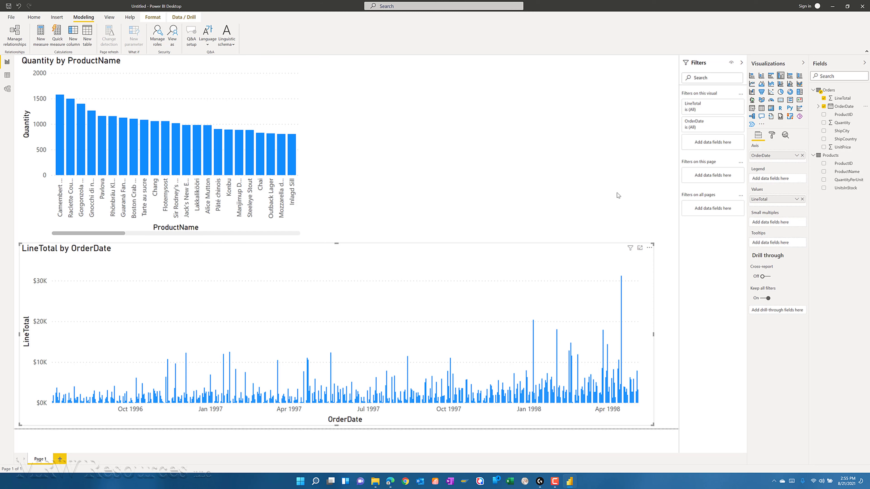
# - Create a separate map of LineTotal by ShipCountry, with LineTotal as bubble size, and make it slightly narrower and taller beside the product chart
pyautogui.click(489, 214)
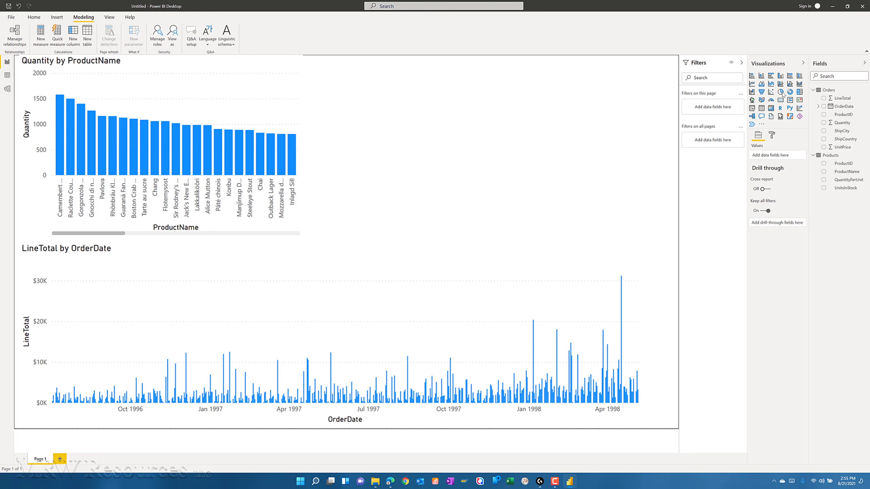
pyautogui.click(824, 140)
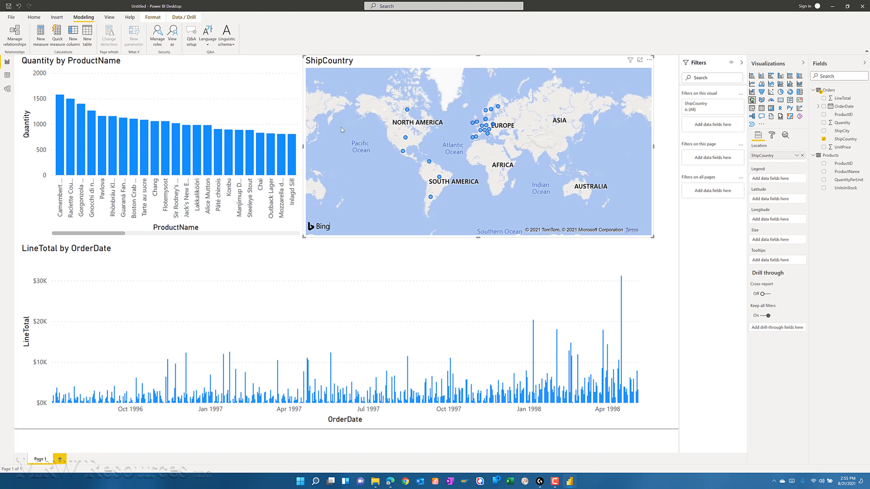
pyautogui.moveTo(302, 147); pyautogui.dragTo(321, 152)
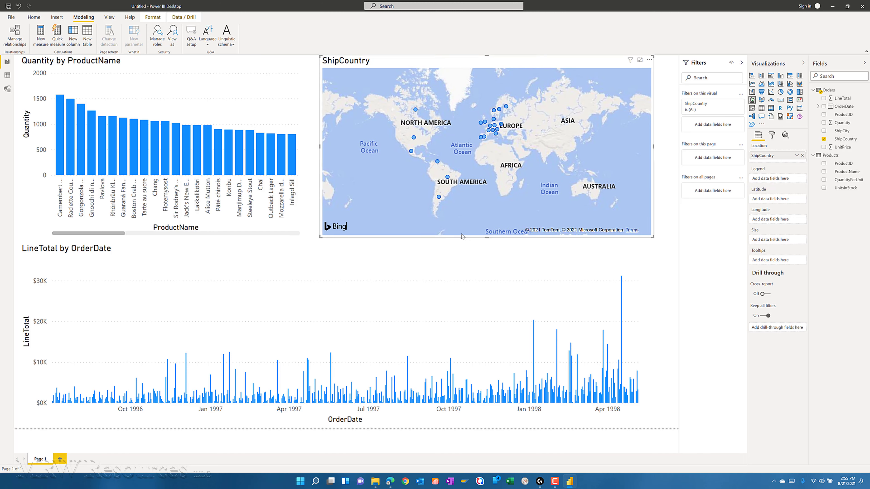
pyautogui.moveTo(487, 238); pyautogui.dragTo(486, 247)
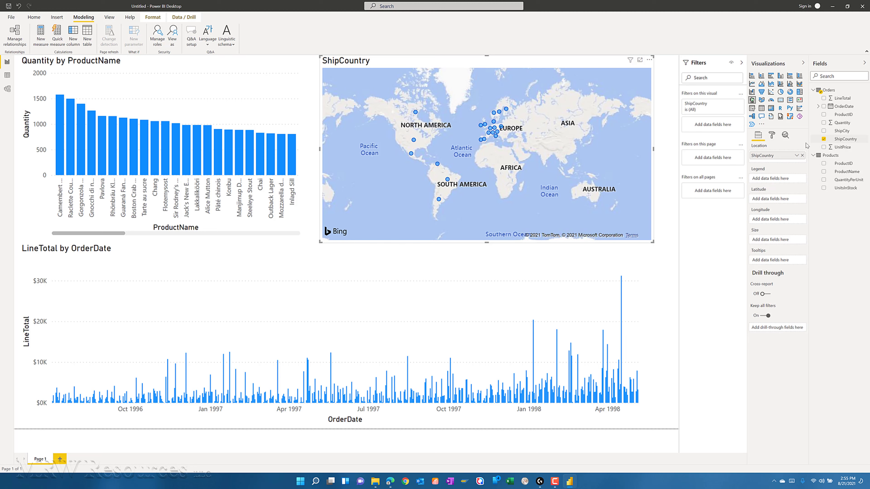
pyautogui.click(824, 99)
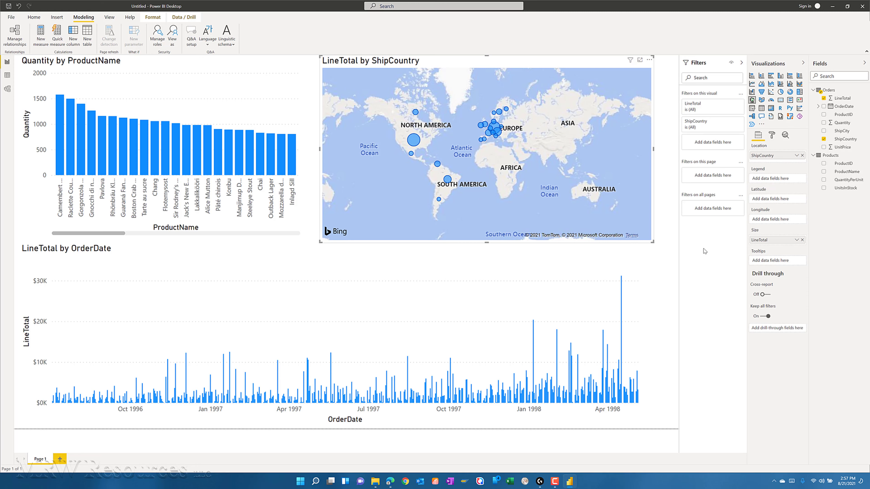
# - Cross-highlight the other two charts from the map, first for the USA bubble and after that for the one over Canada
pyautogui.click(413, 142)
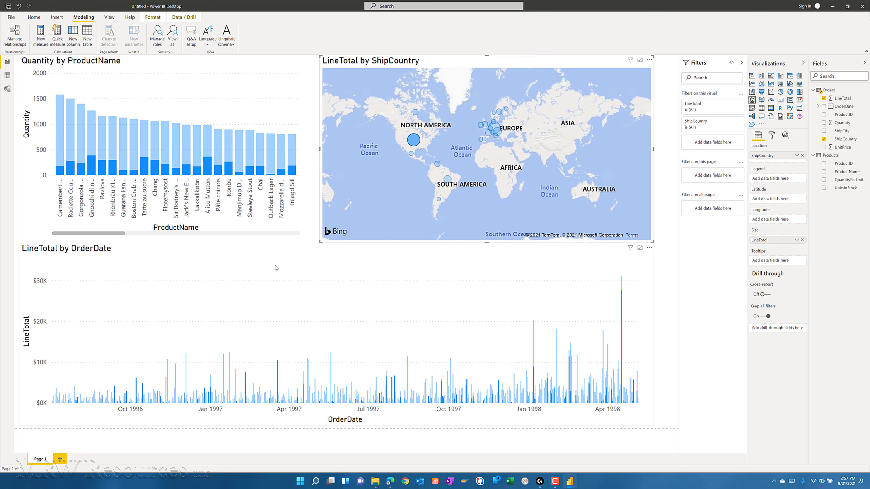
pyautogui.click(413, 114)
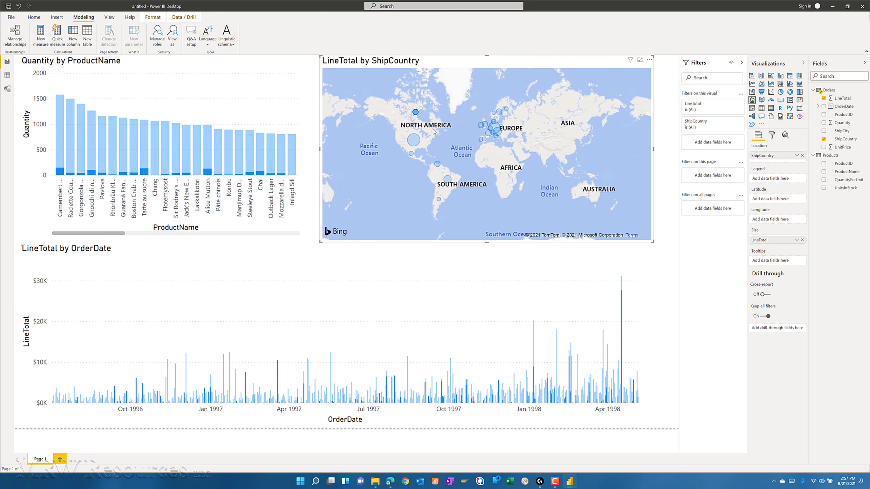